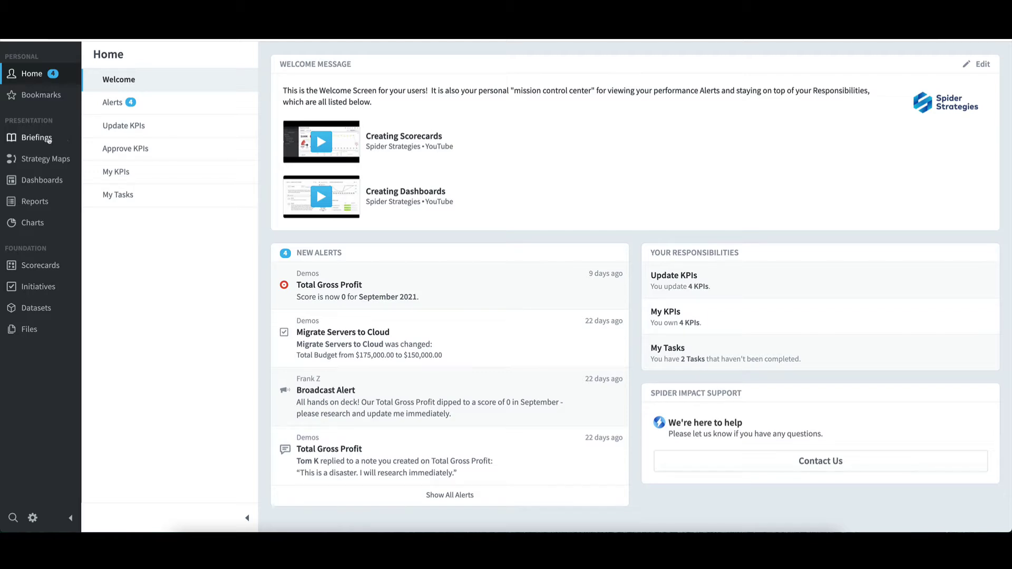
Open the briefings section and view the Corporate Performance slide enlarged, then for August 2021 and again for September 2021.
left_click(49, 139)
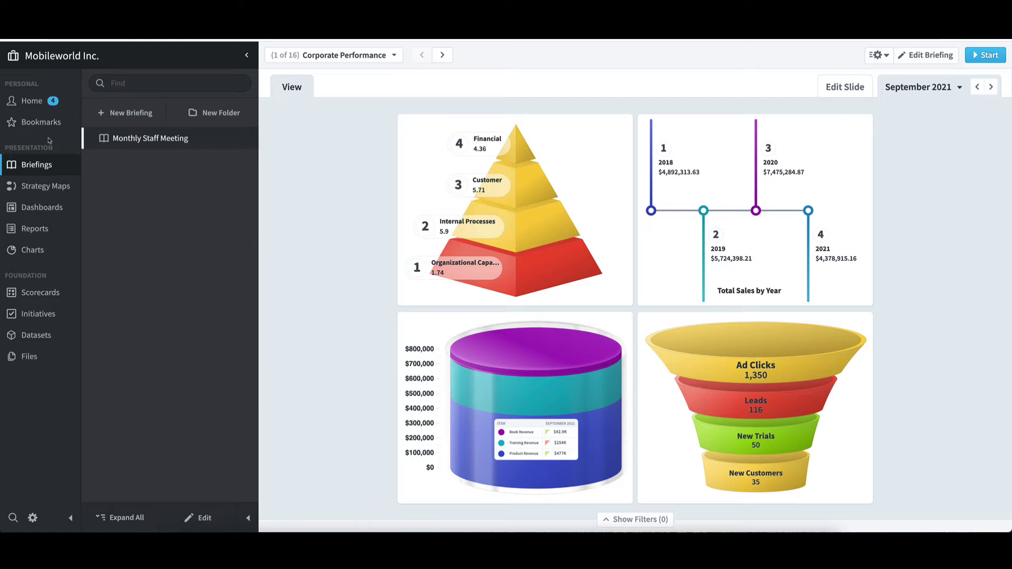
left_click(287, 181)
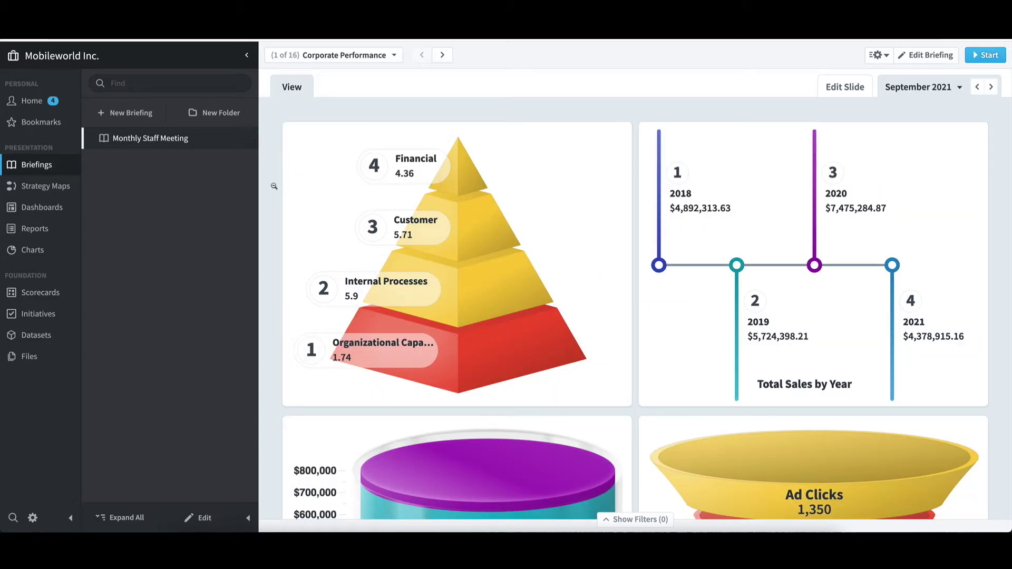
left_click(274, 186)
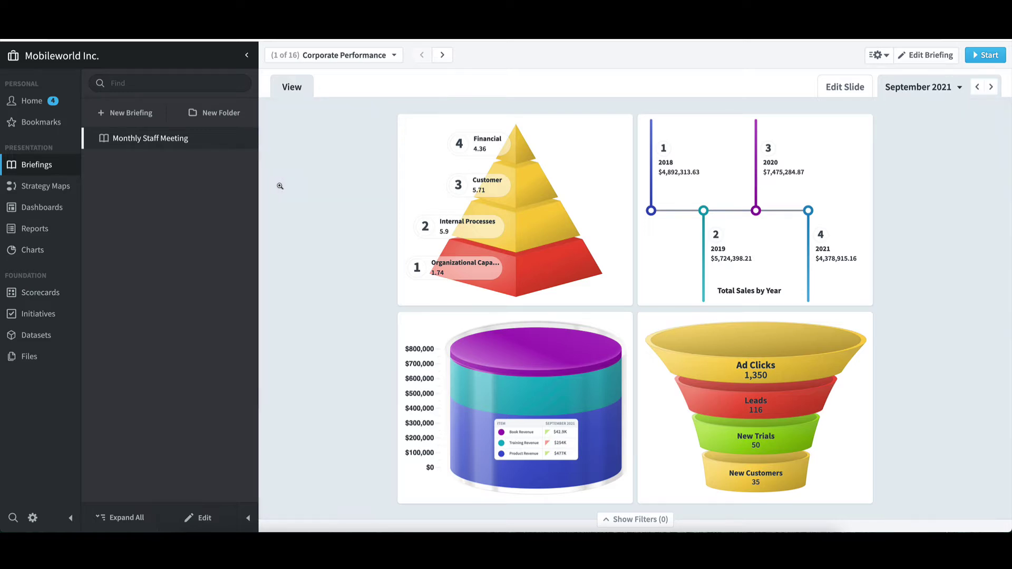
left_click(978, 87)
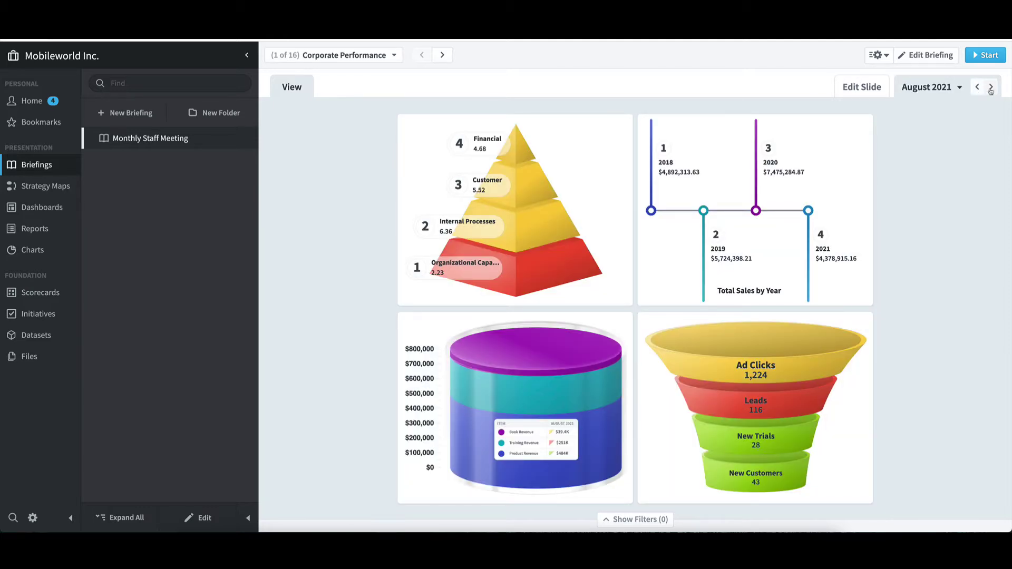
left_click(991, 87)
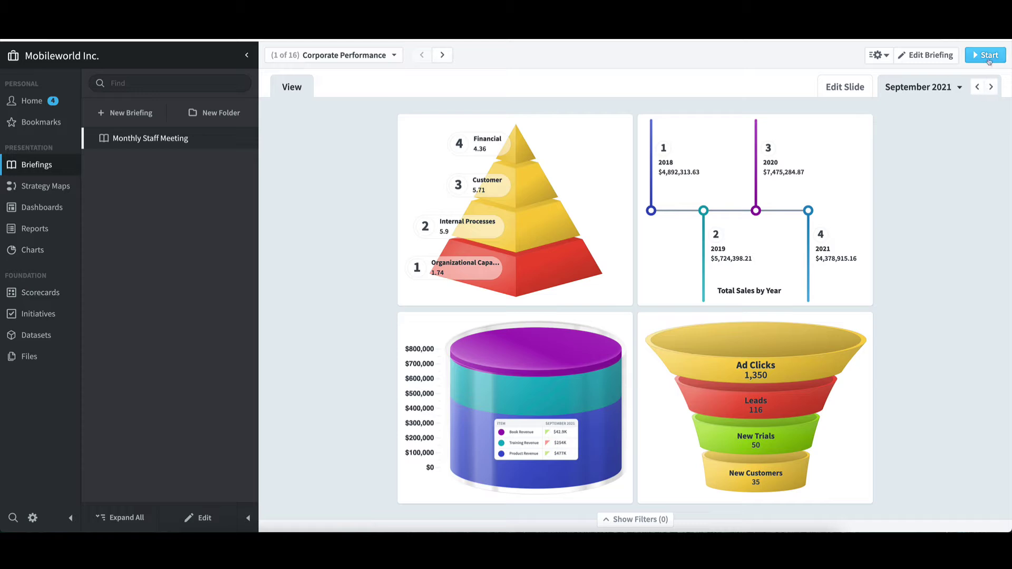
Start presenting the Monthly Staff Meeting briefing, page to the second slide and back, and jump to the Sales Report slide.
left_click(990, 57)
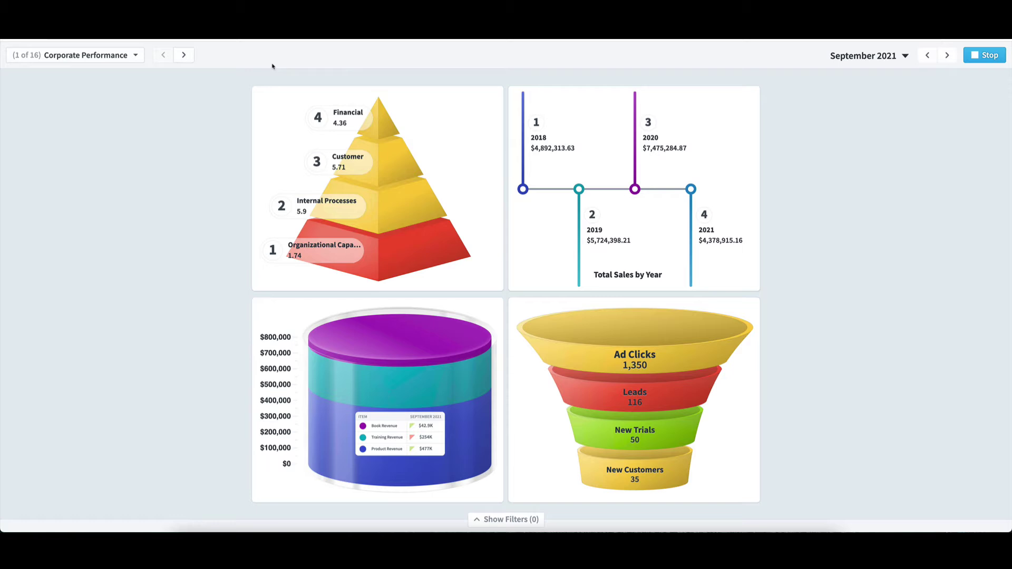
left_click(185, 55)
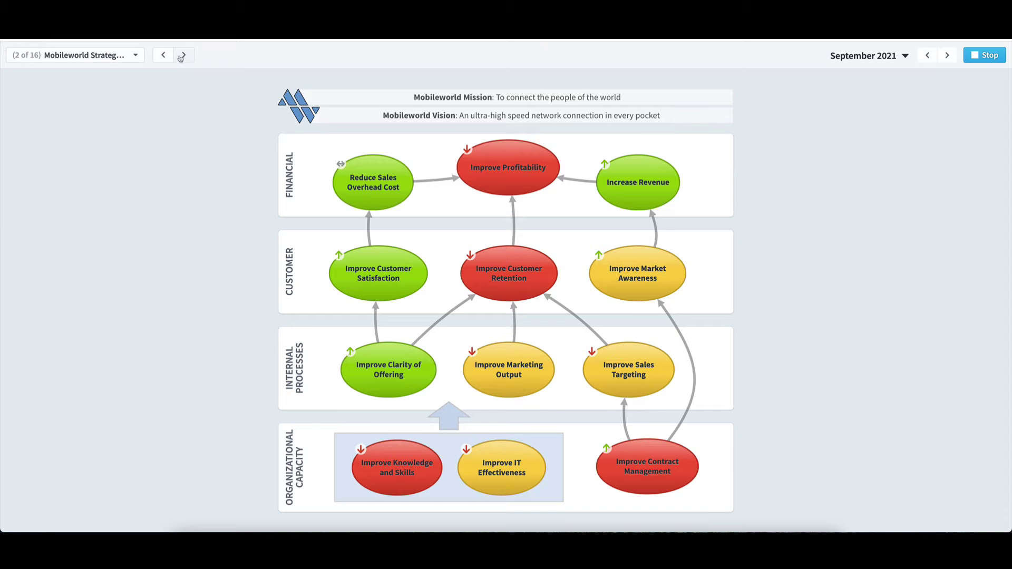
left_click(165, 56)
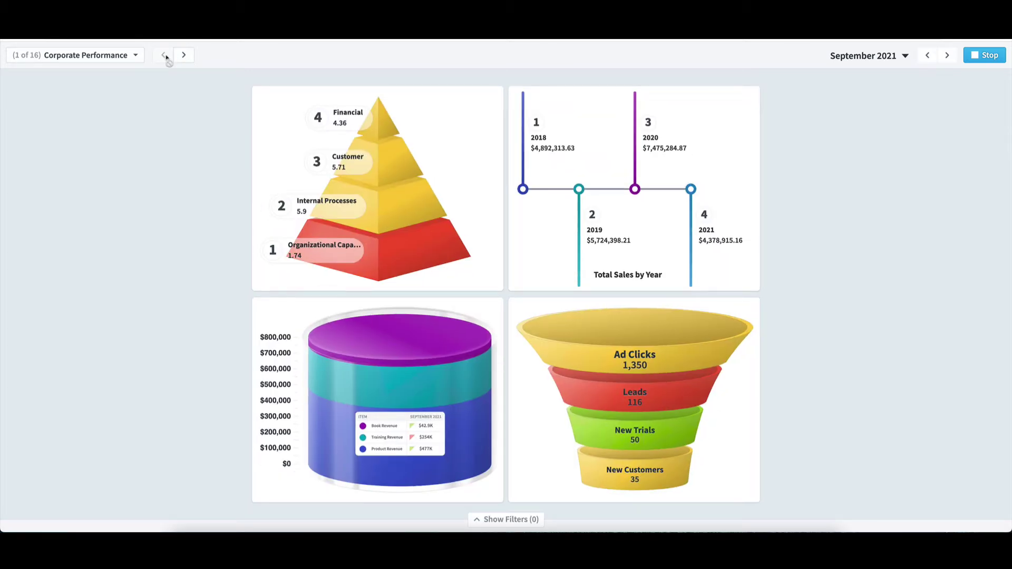
left_click(135, 58)
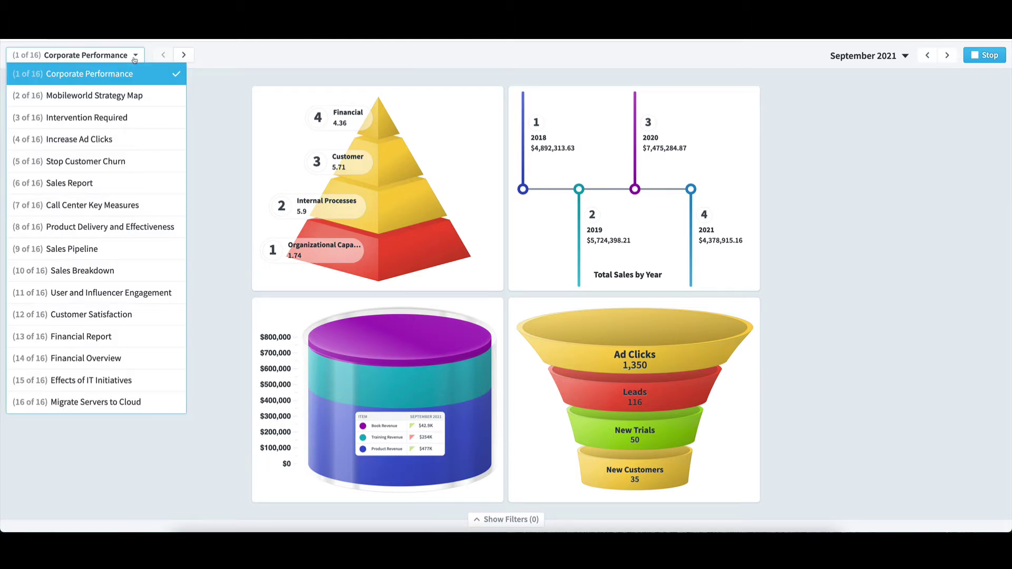
left_click(116, 182)
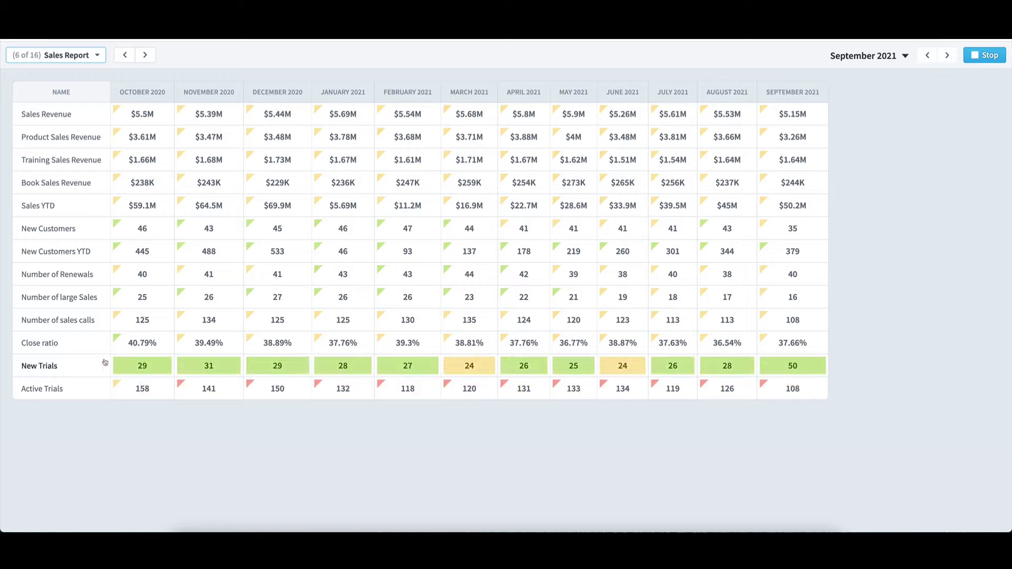
Drill into the Sales Revenue KPI from the report, resume at the Sales Report slide and stop the presentation.
left_click(49, 115)
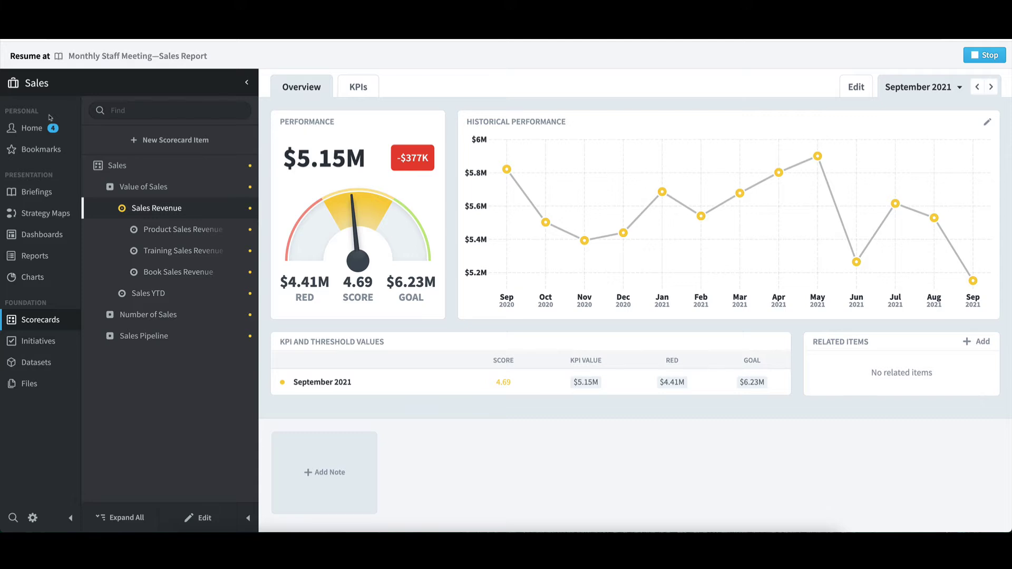
left_click(123, 56)
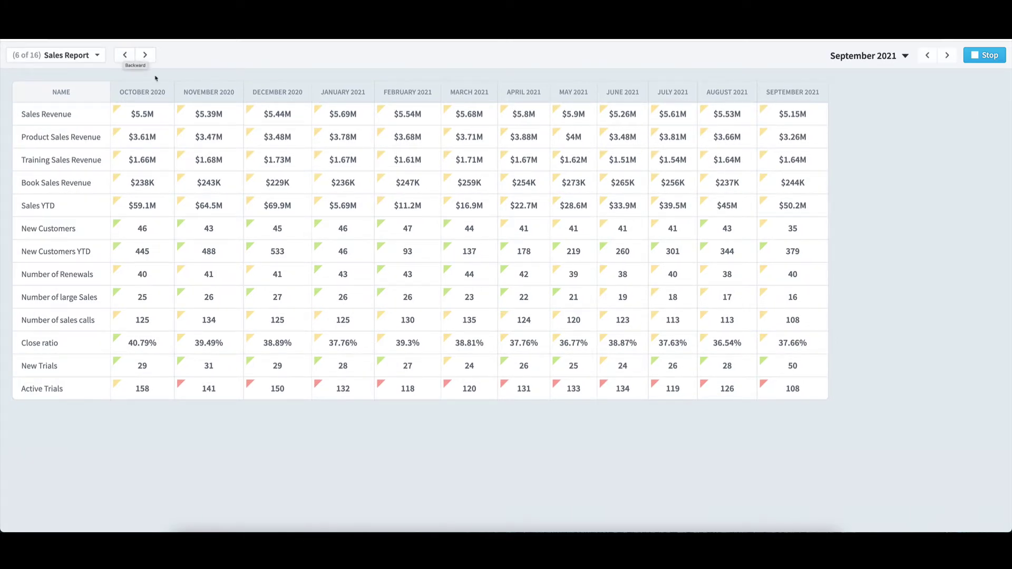
left_click(986, 55)
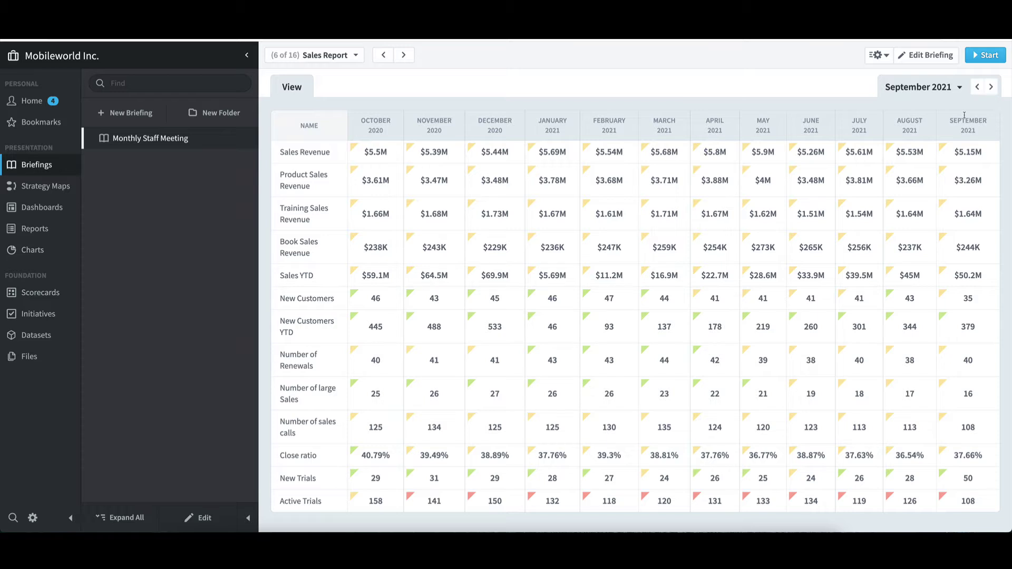
Create a new briefing named Training.
left_click(145, 114)
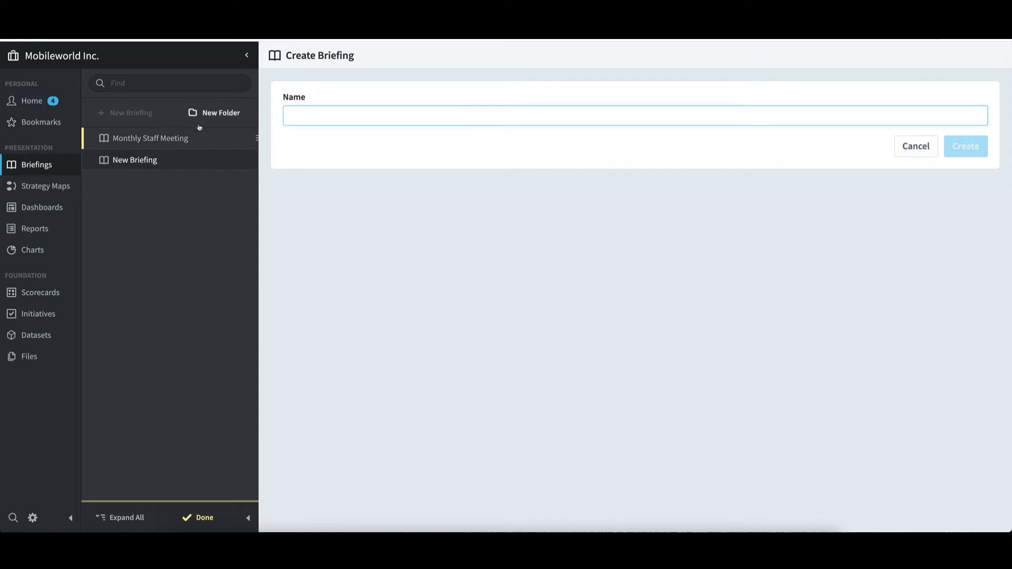
type("Training")
left_click(316, 136)
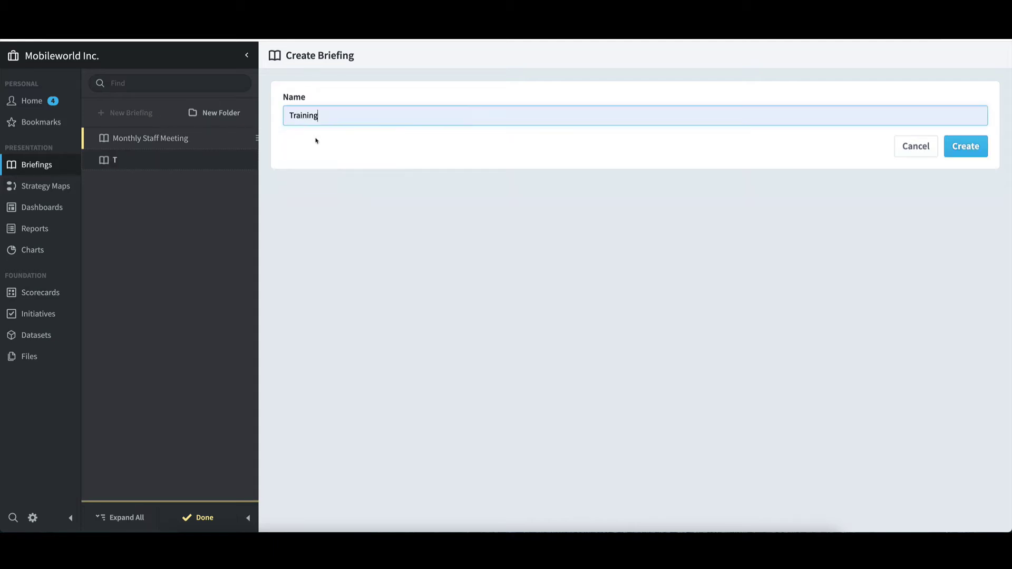
left_click(983, 154)
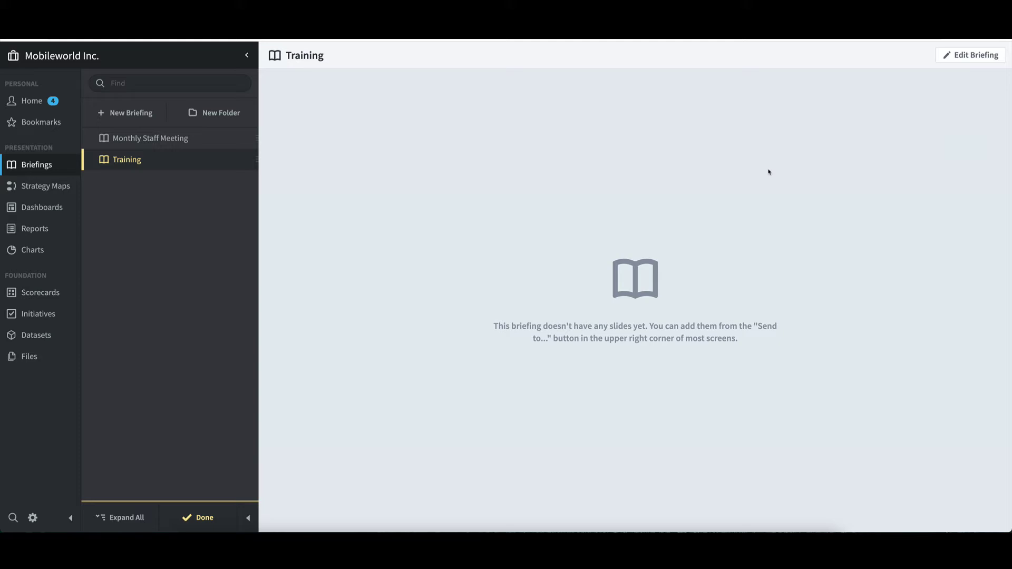
Send the Mobileworld Strategy Map to the Training briefing as a new slide and save it.
left_click(64, 187)
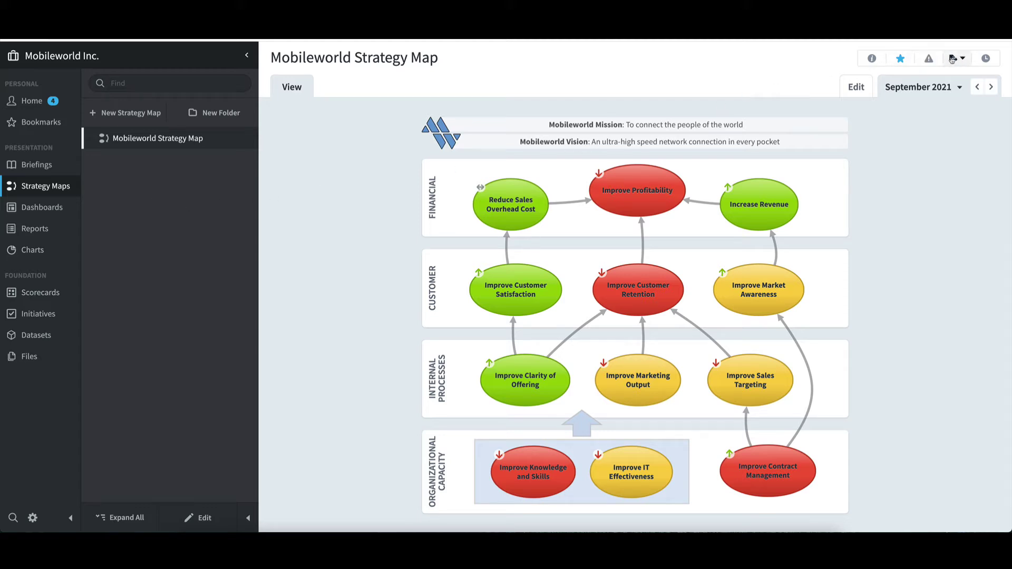
left_click(953, 59)
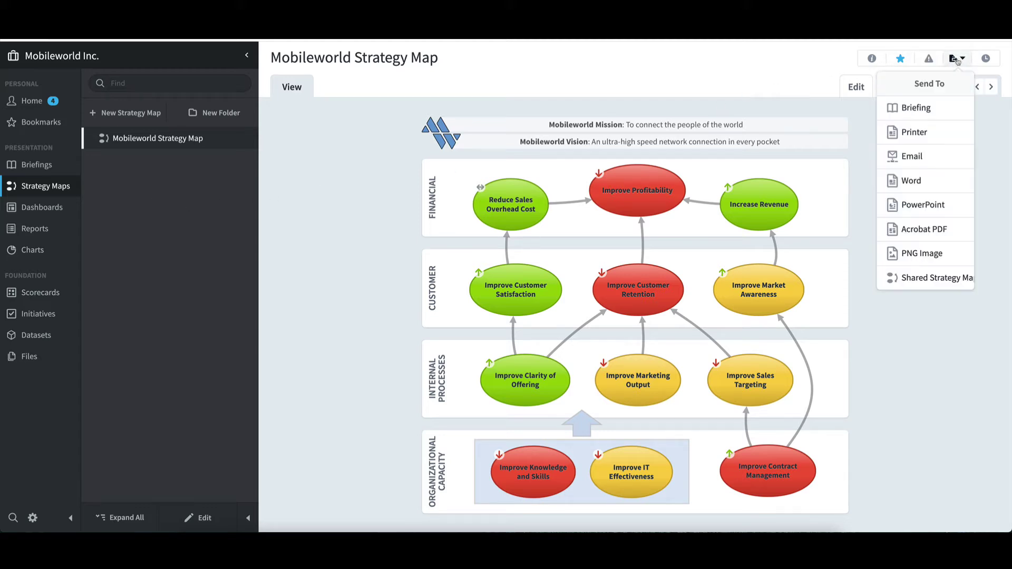
left_click(925, 107)
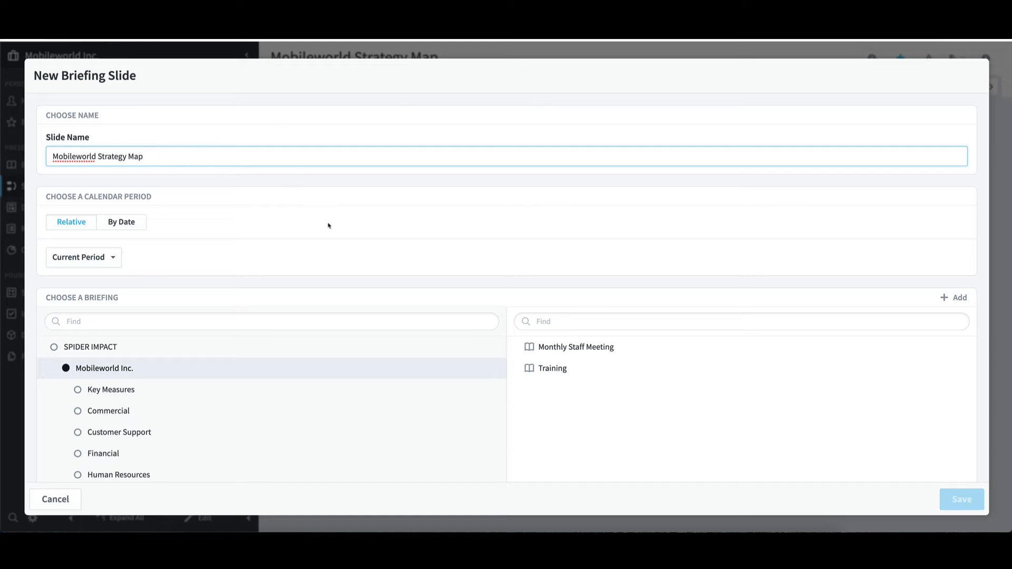
left_click(555, 369)
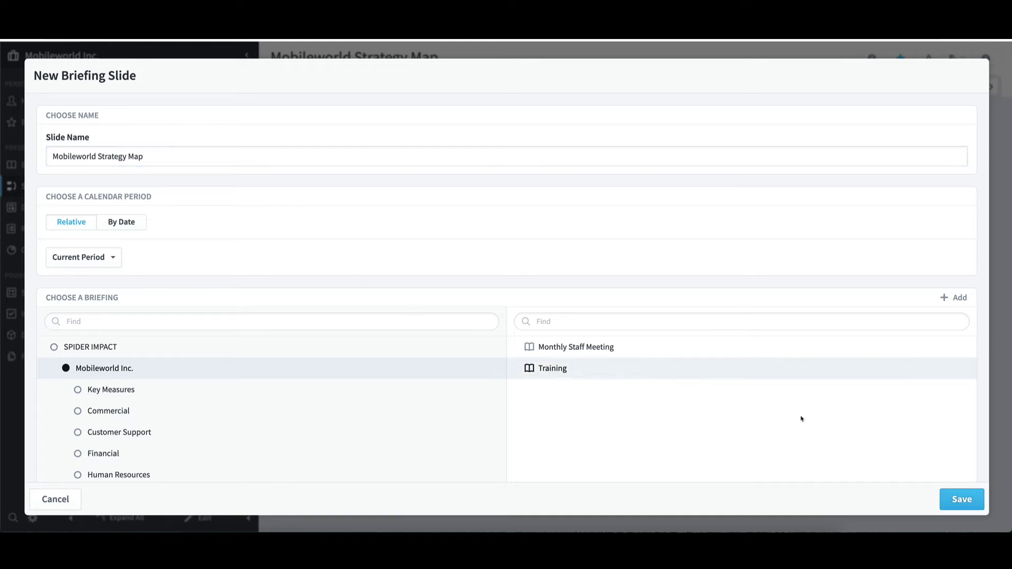
left_click(956, 499)
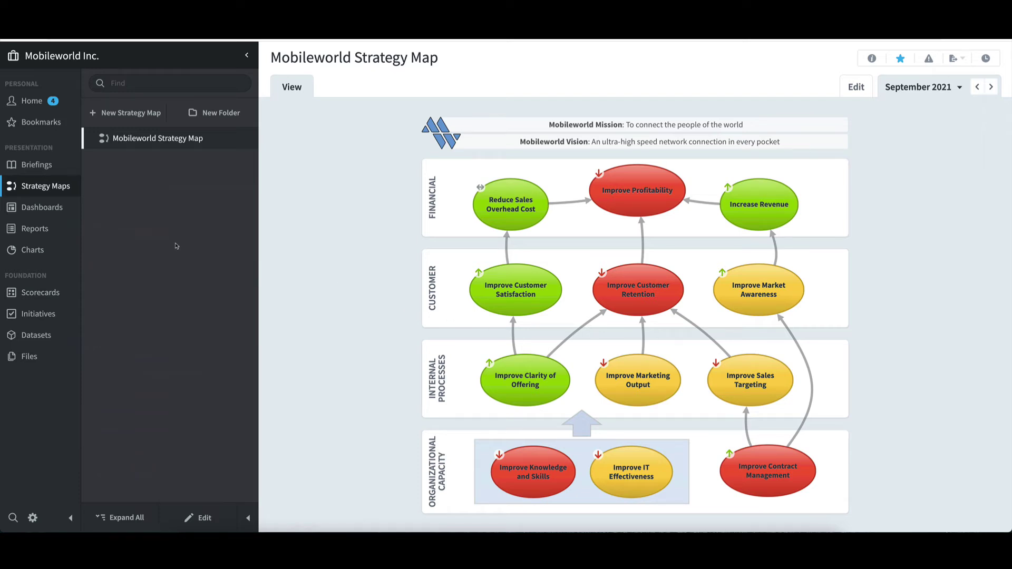
Send the Corporate Performance dashboard to the Training briefing as a new slide and save it.
left_click(61, 210)
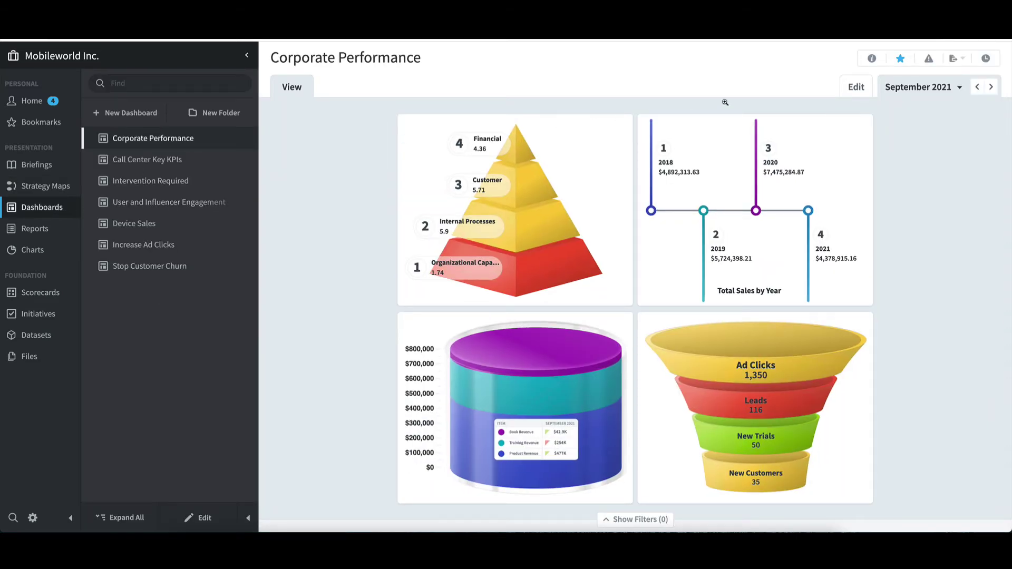
left_click(962, 61)
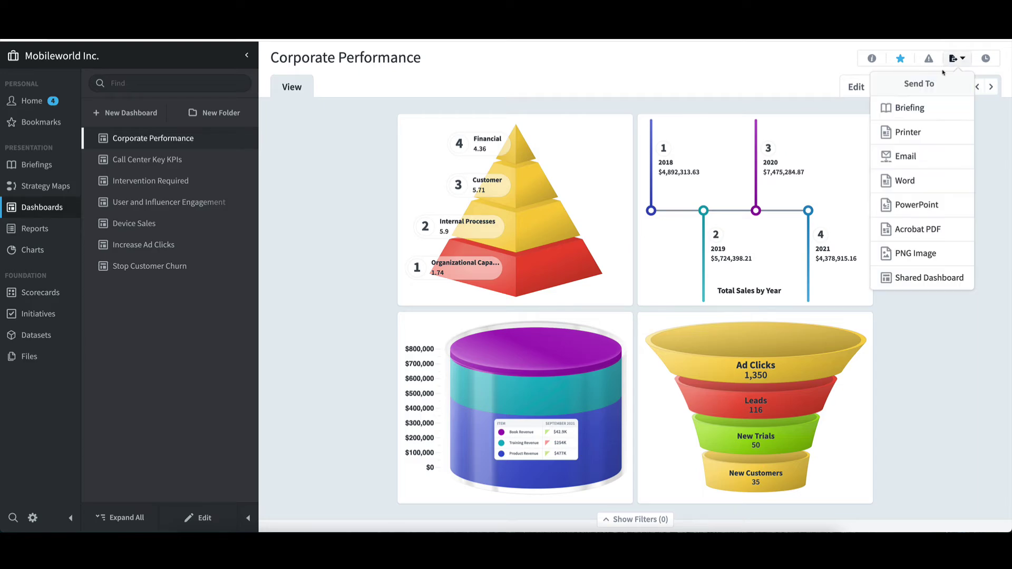
left_click(904, 107)
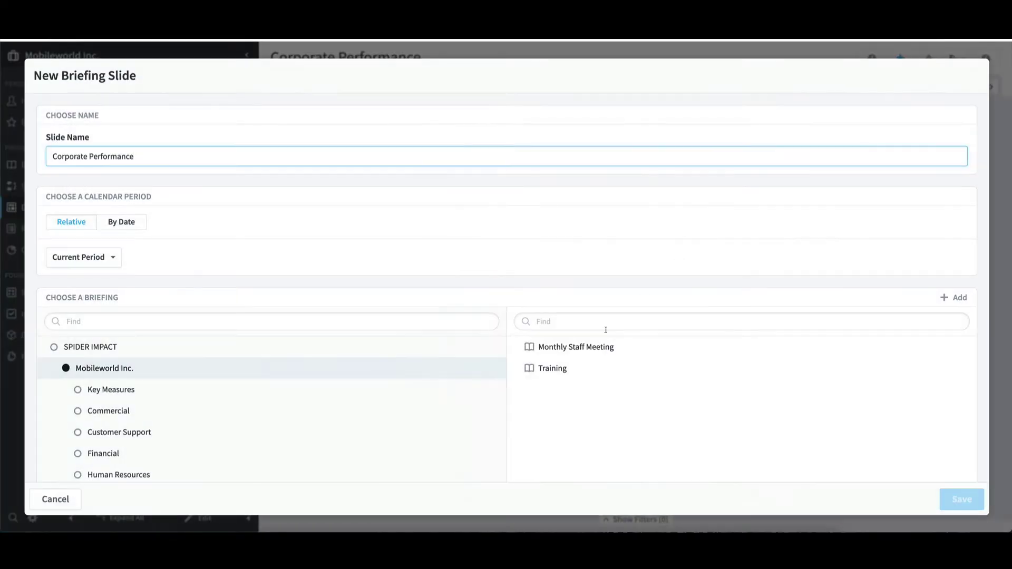
left_click(556, 370)
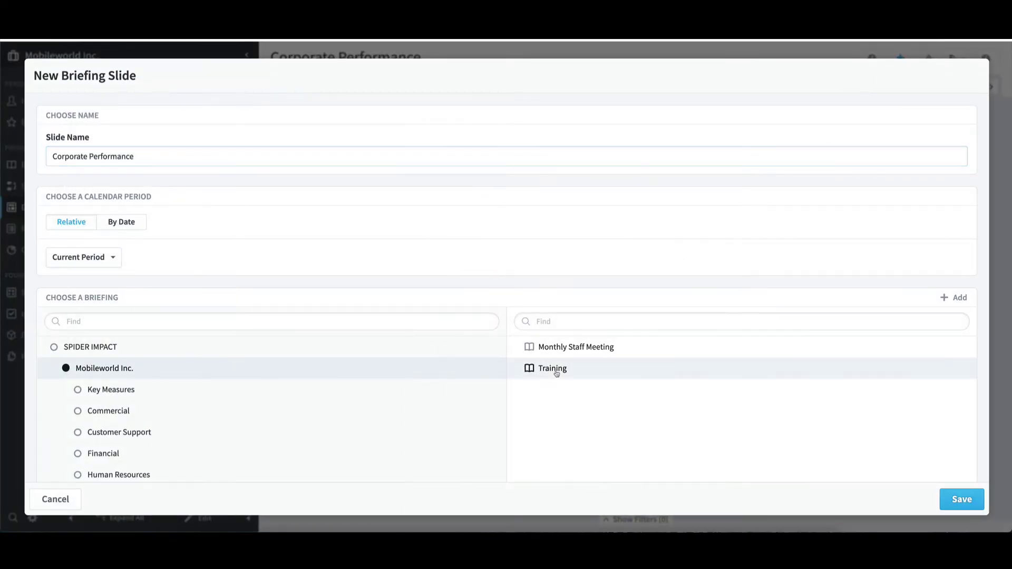
left_click(961, 502)
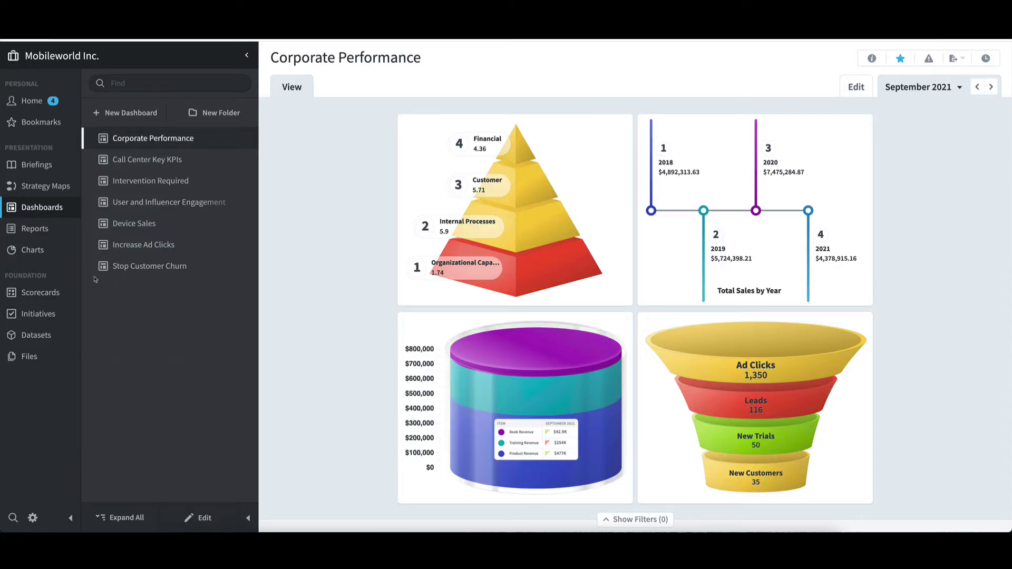
Send the Financial Overview report to the Training briefing as a new slide and save it.
left_click(35, 230)
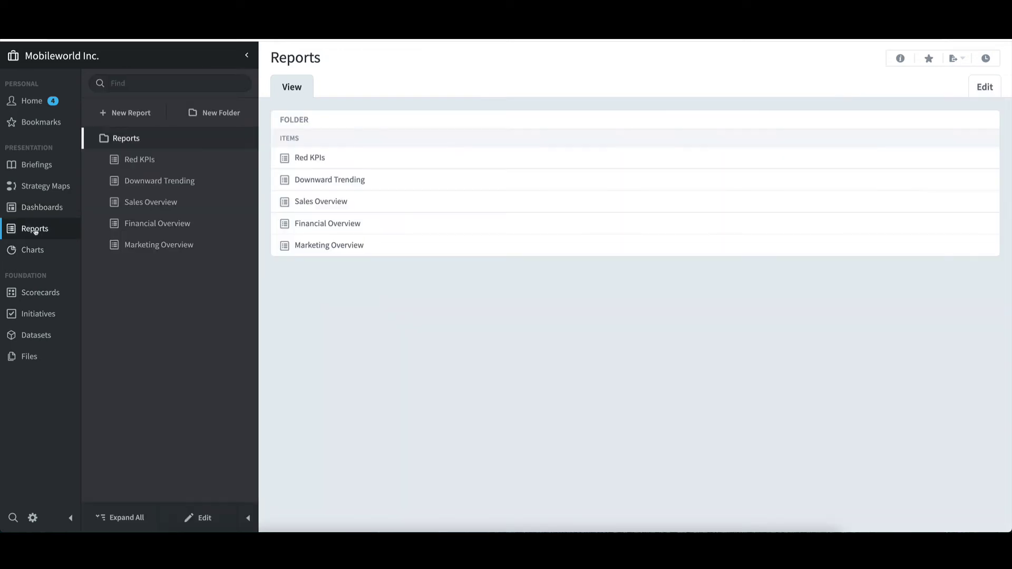
left_click(141, 226)
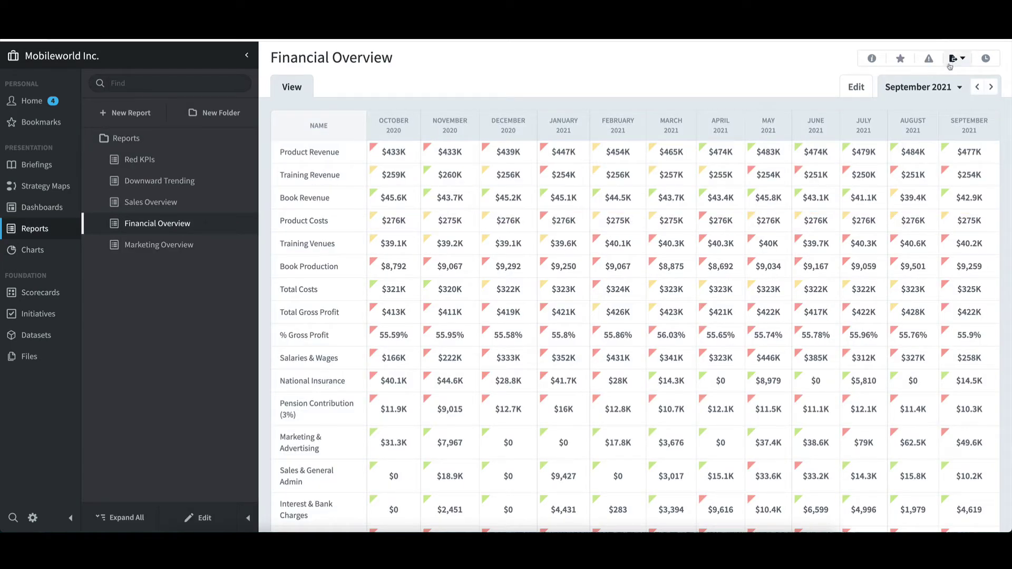
left_click(952, 63)
left_click(922, 109)
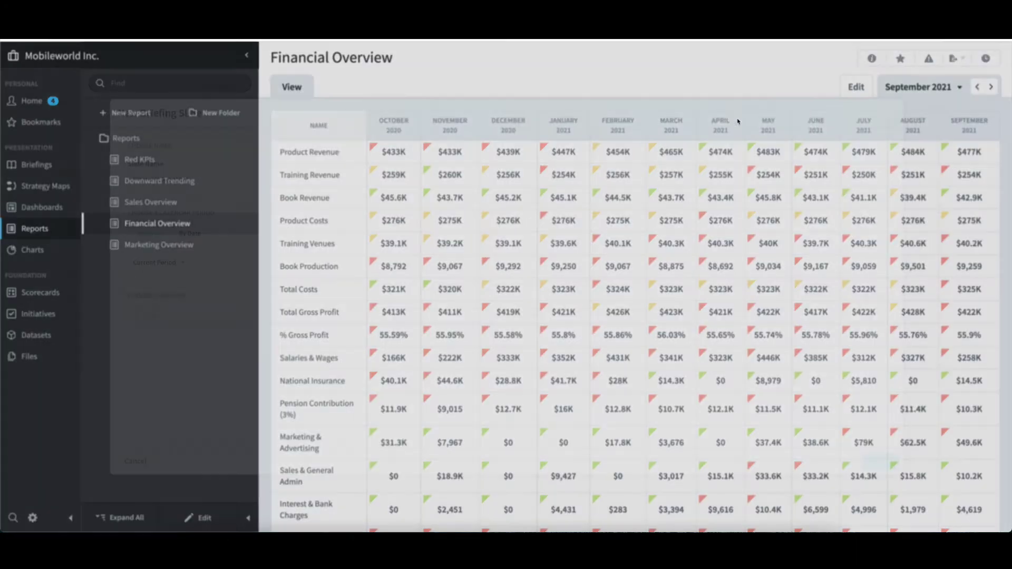
left_click(633, 369)
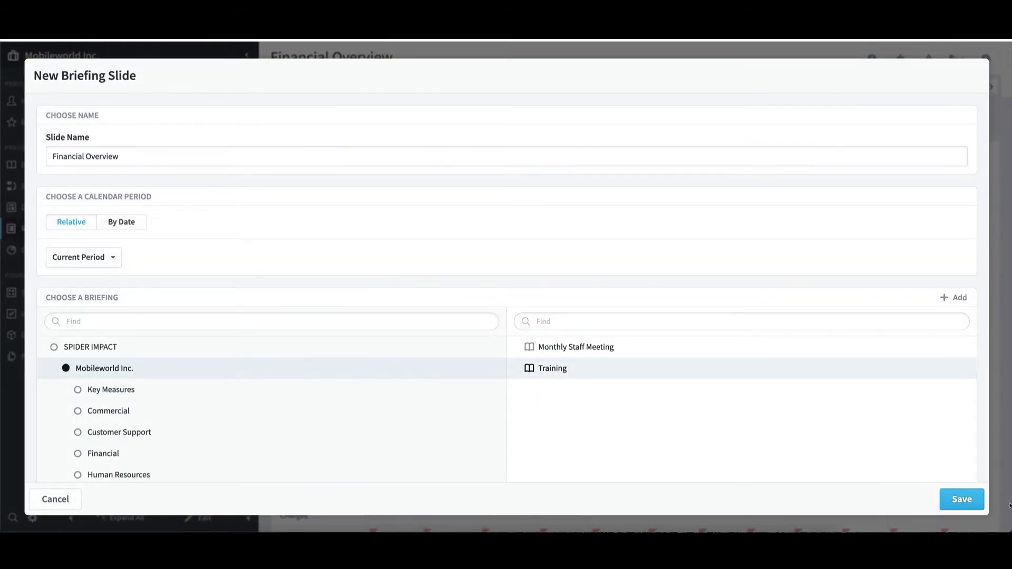
left_click(973, 501)
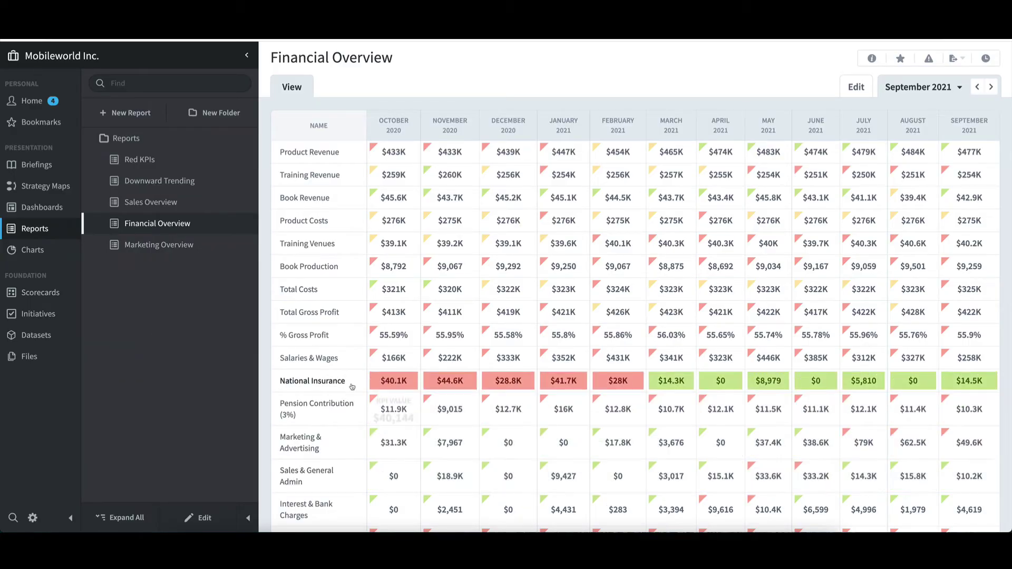
Send the Line chart to the Training briefing as a new slide and save it.
left_click(42, 255)
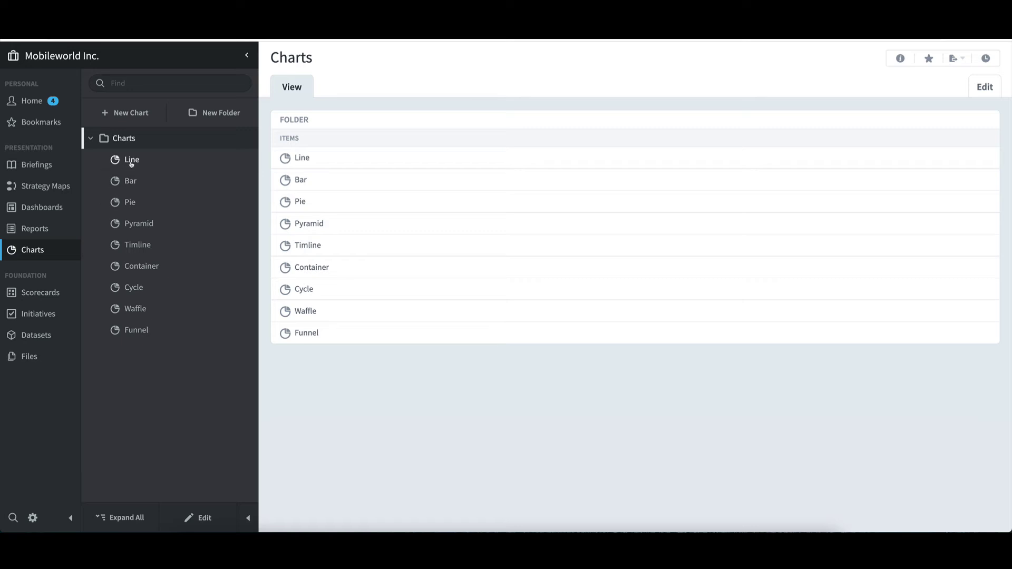
left_click(132, 161)
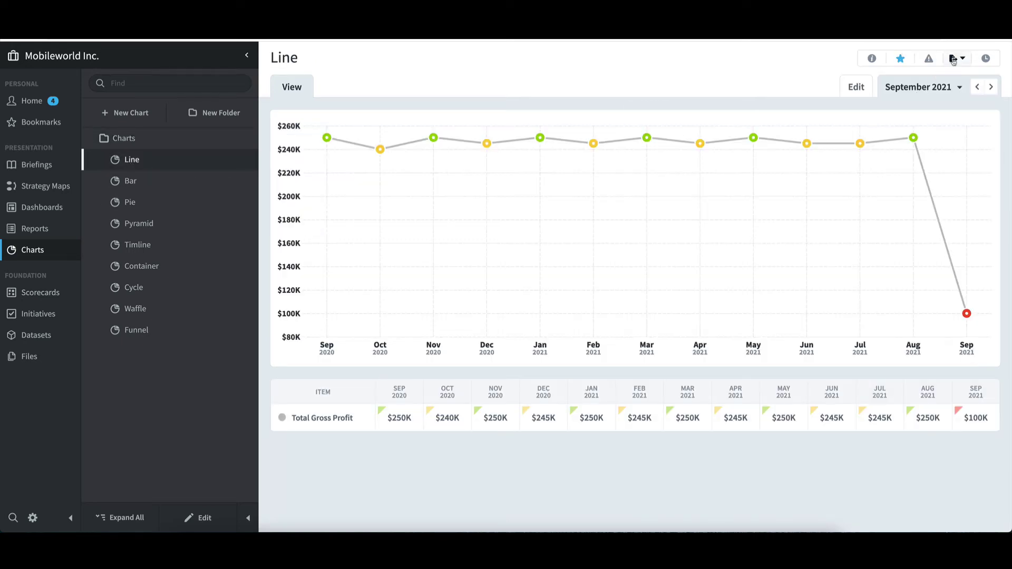
left_click(953, 62)
left_click(920, 108)
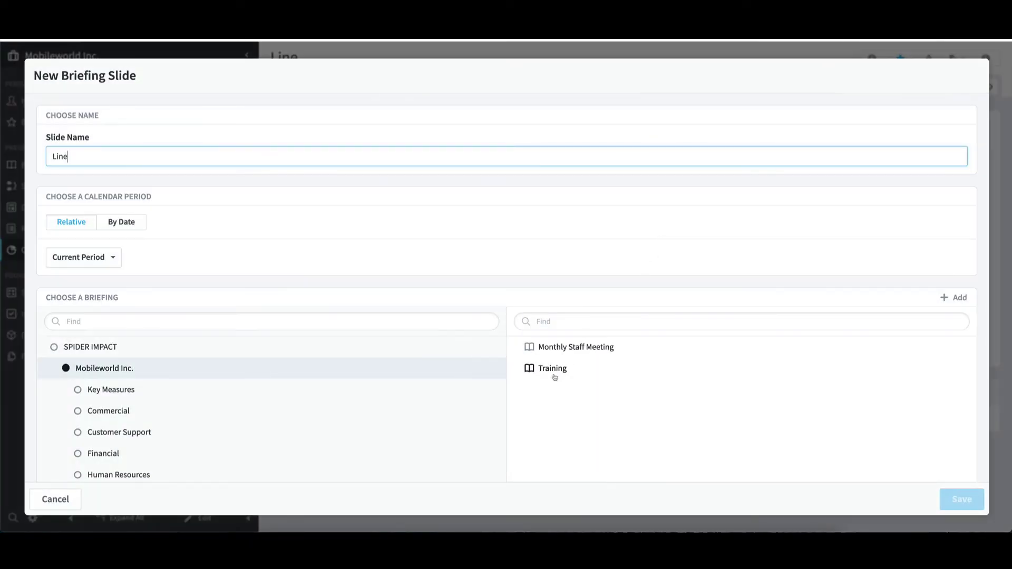
left_click(554, 375)
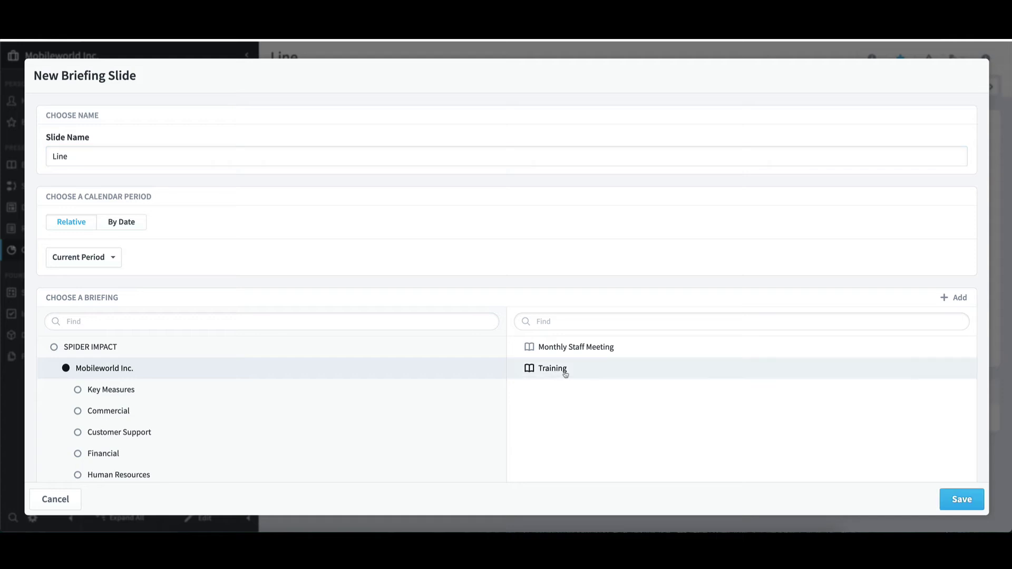
left_click(961, 499)
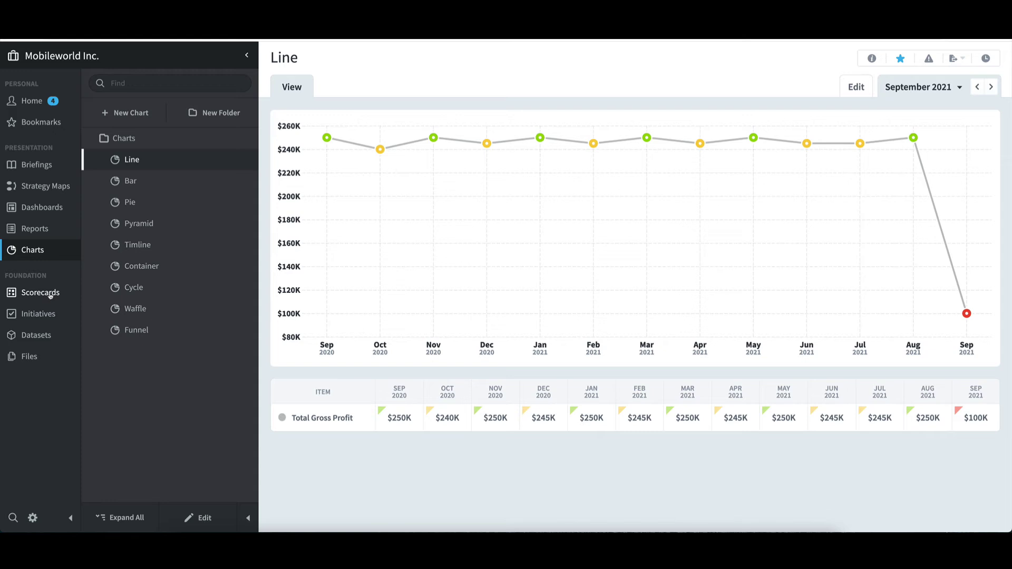
Send the Financial perspective of the Mobileworld Balanced Scorecard to the Training briefing as a new slide and save it.
left_click(50, 293)
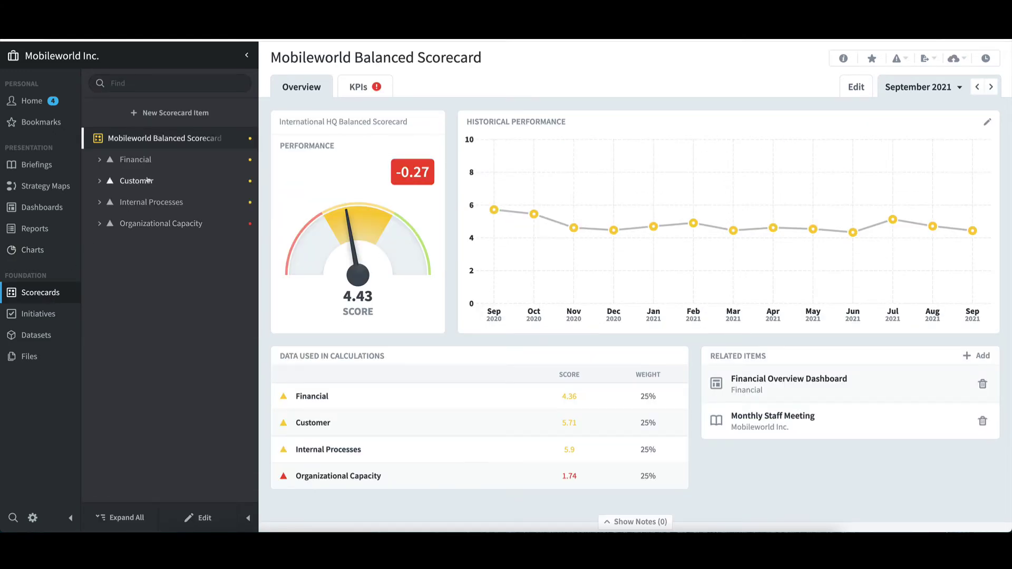
left_click(145, 161)
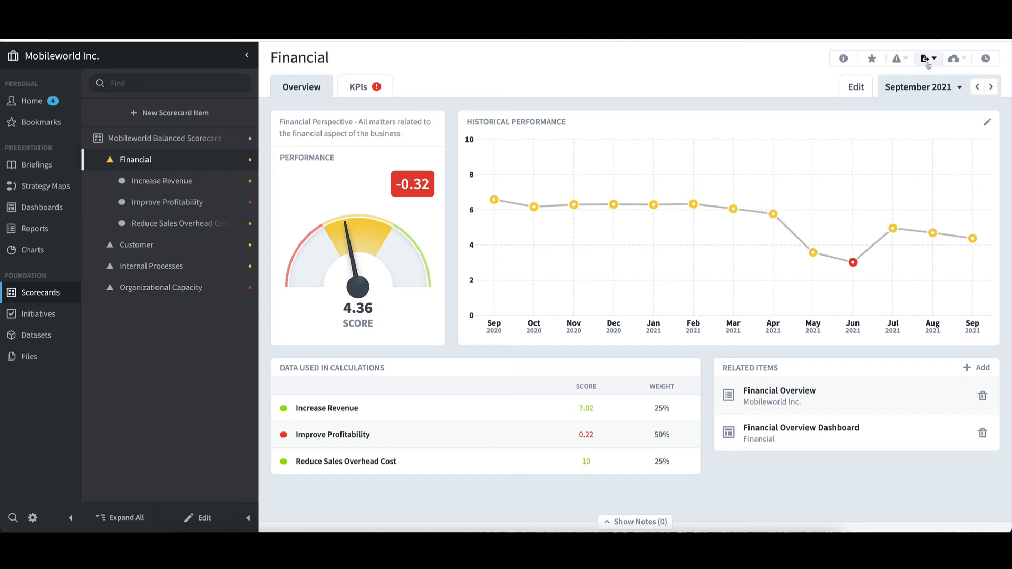
left_click(925, 68)
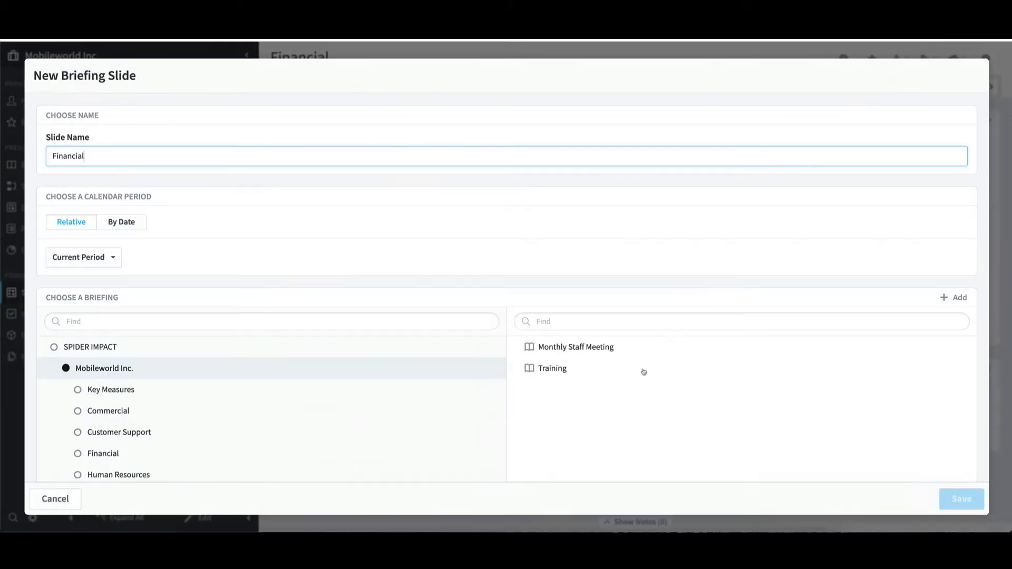
left_click(561, 371)
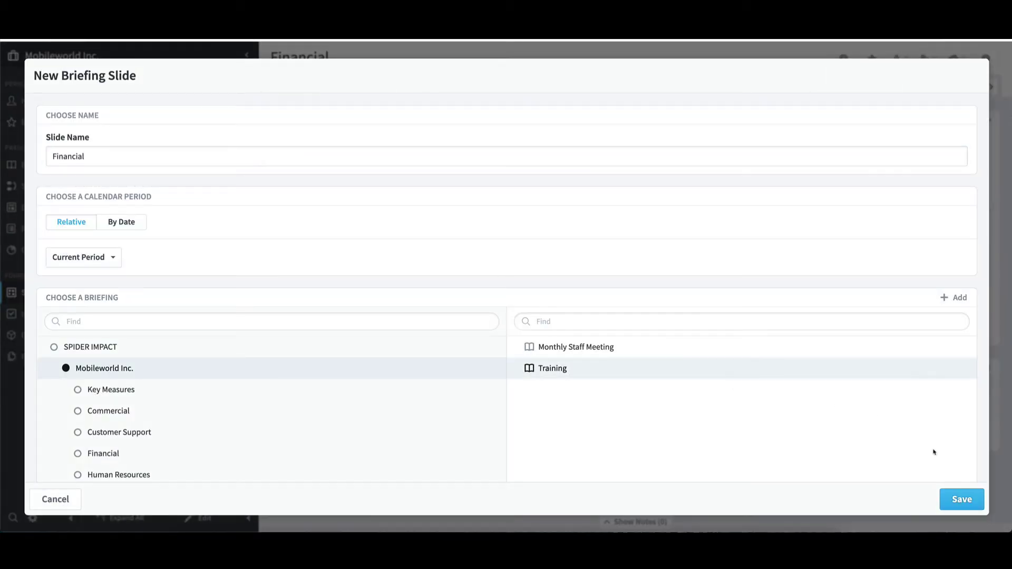
left_click(957, 498)
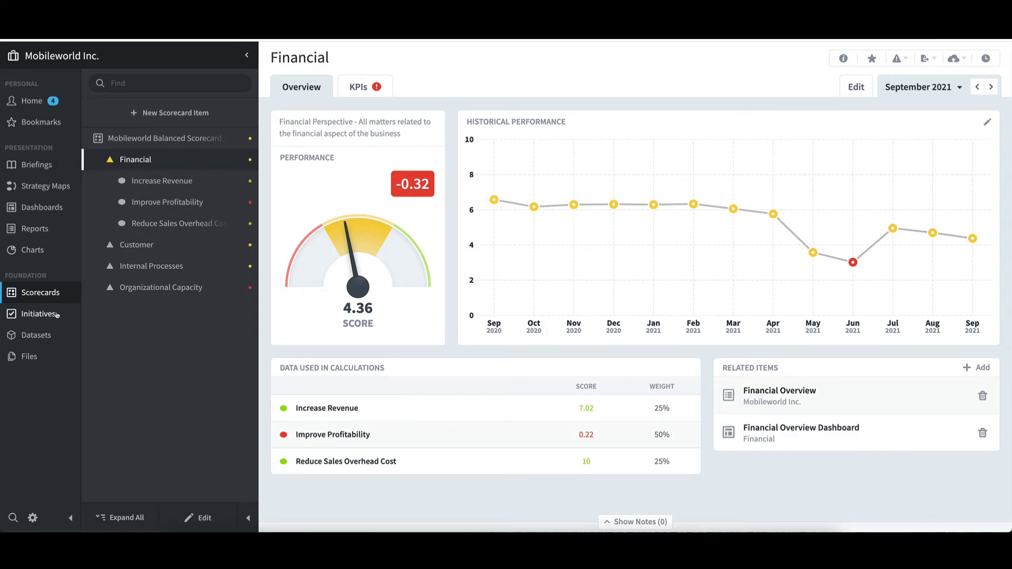
Send the Increase Quantity of Ad Clicks initiative to the Training briefing as a new slide and save it.
left_click(39, 314)
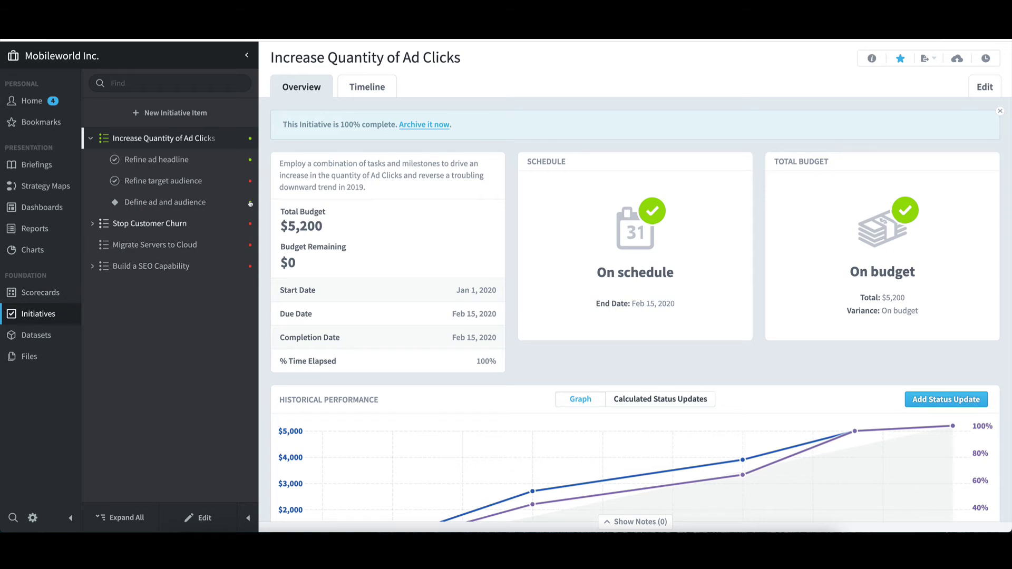
left_click(927, 58)
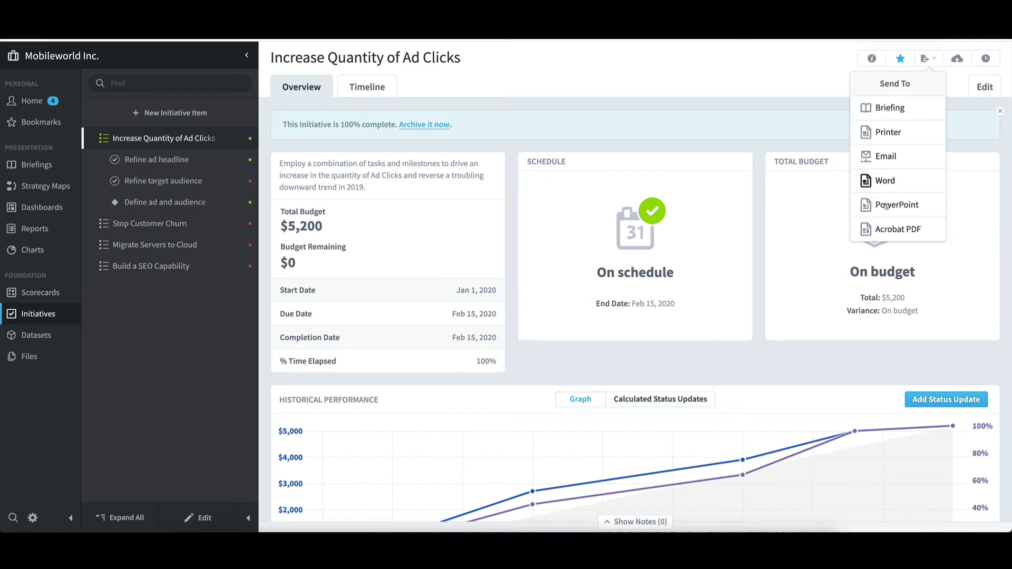
left_click(891, 111)
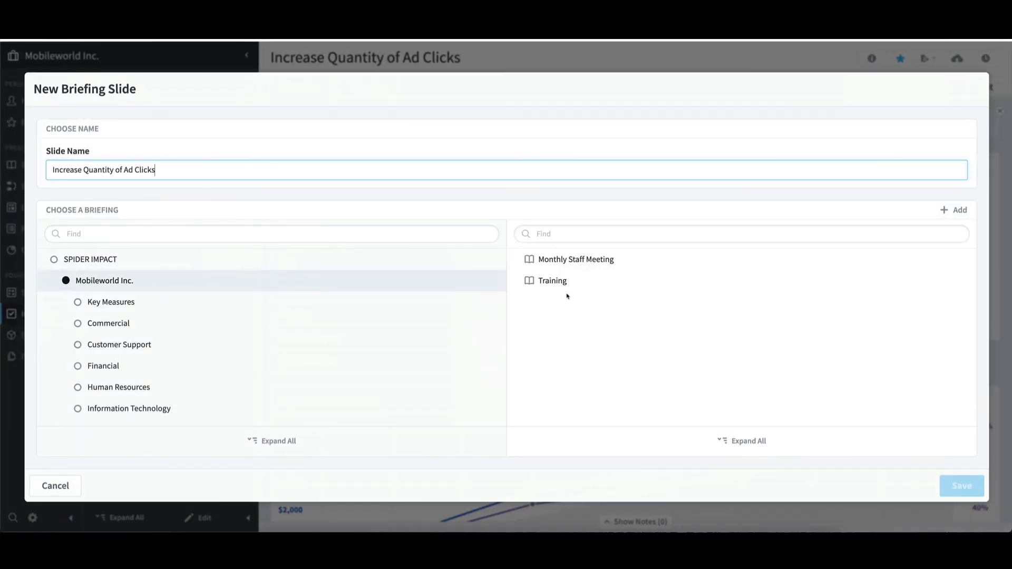
left_click(551, 280)
left_click(962, 486)
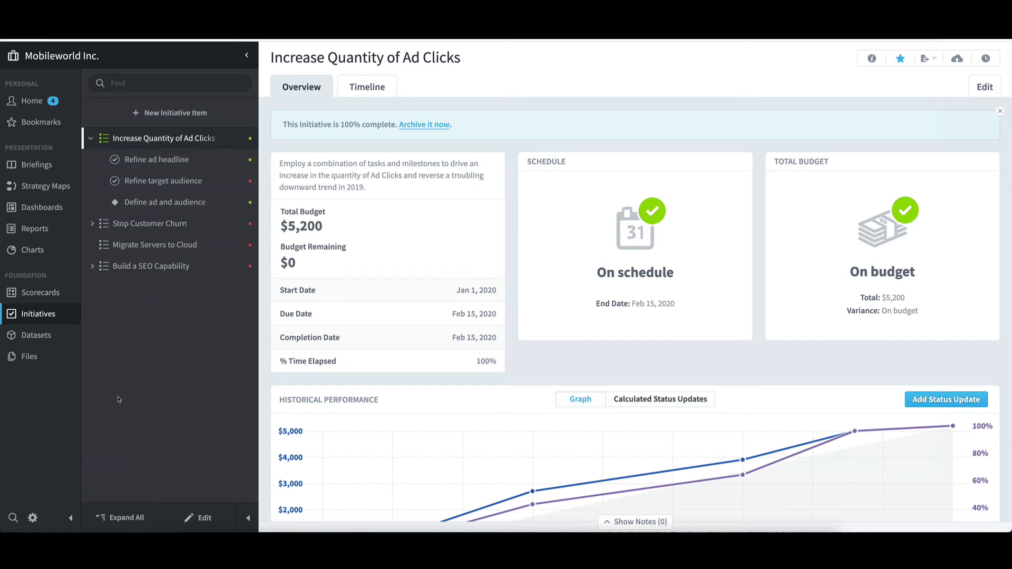
Start presenting the Training briefing and jump to its Financial Overview slide.
left_click(41, 166)
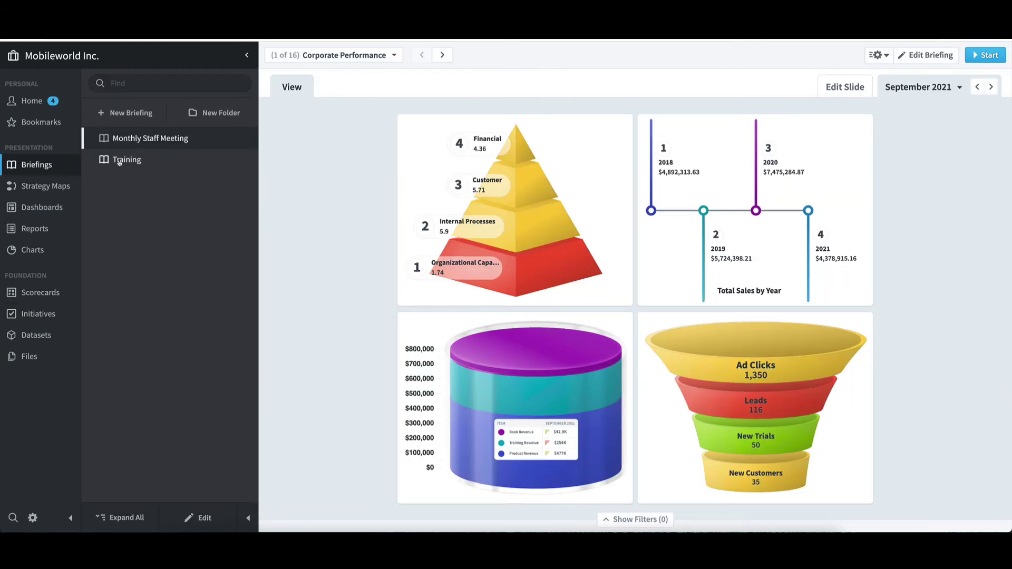
left_click(120, 161)
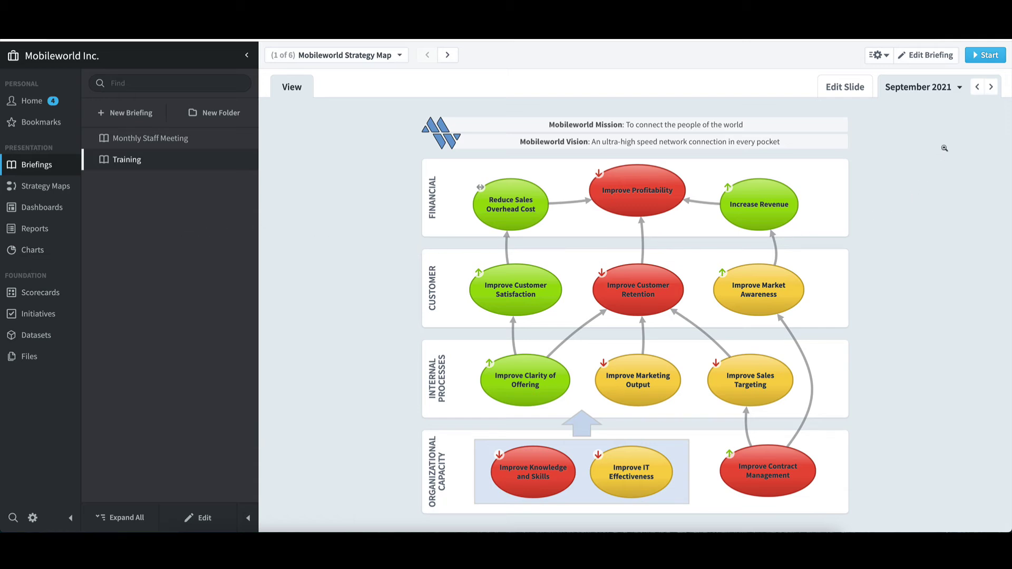
left_click(986, 56)
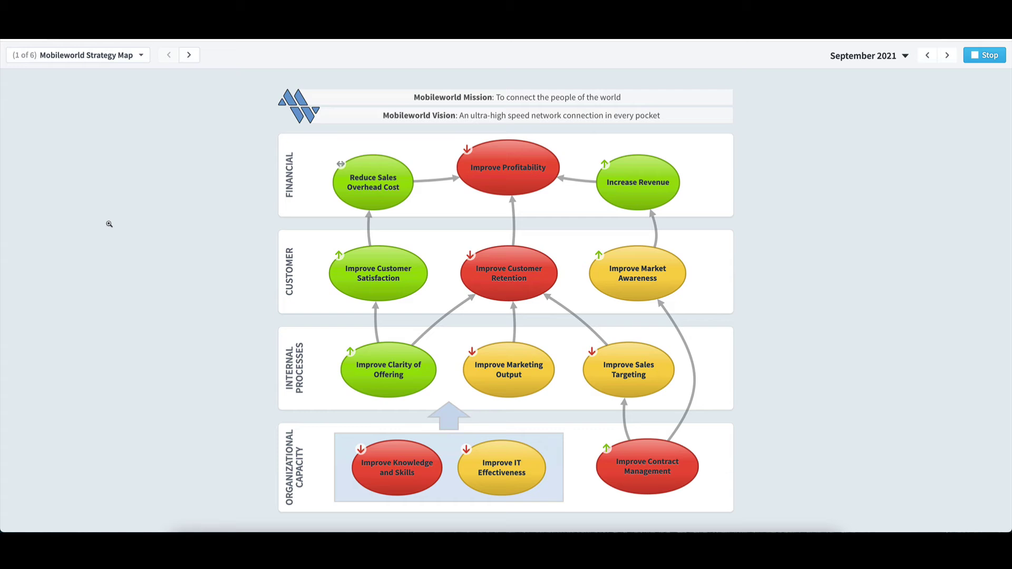
left_click(140, 56)
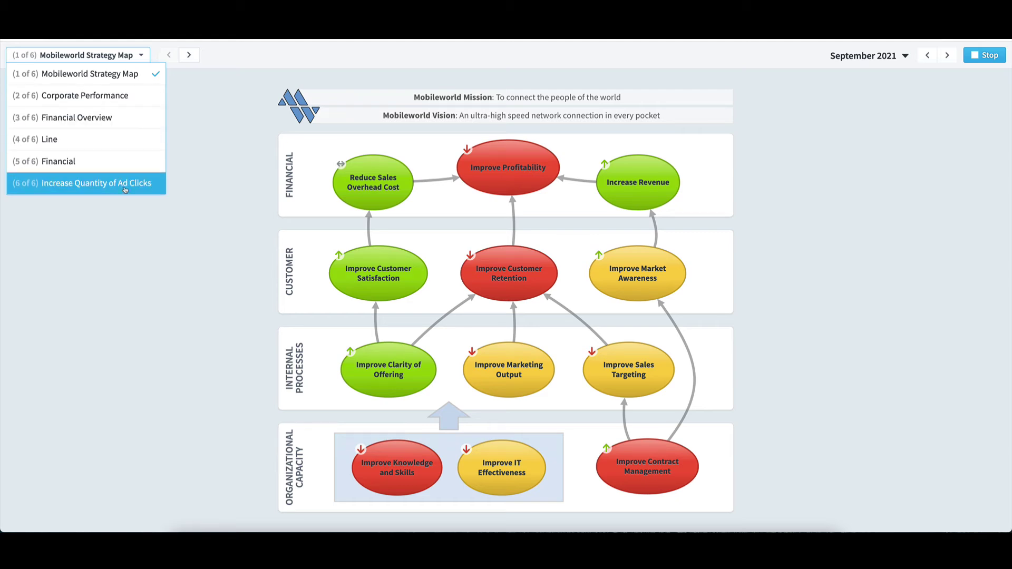
left_click(132, 124)
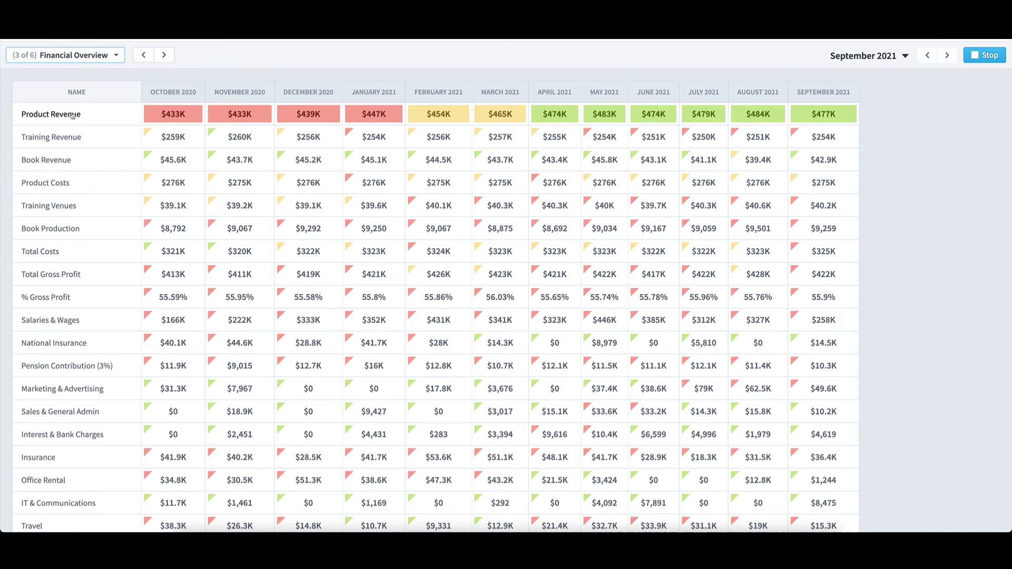
Drill into Product Revenue from the slide, then resume the briefing at Financial Overview and stop the presentation.
left_click(72, 115)
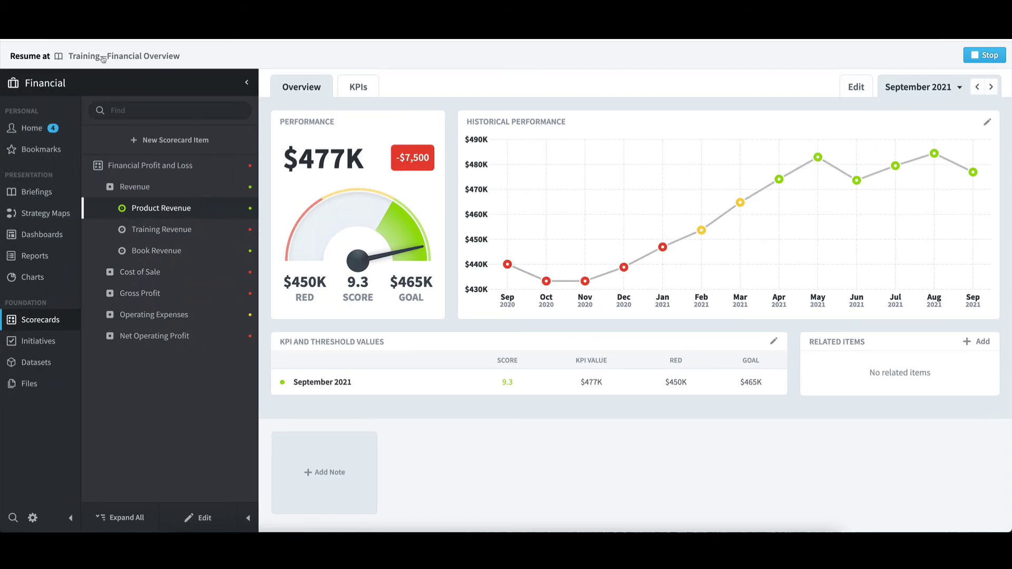
left_click(103, 58)
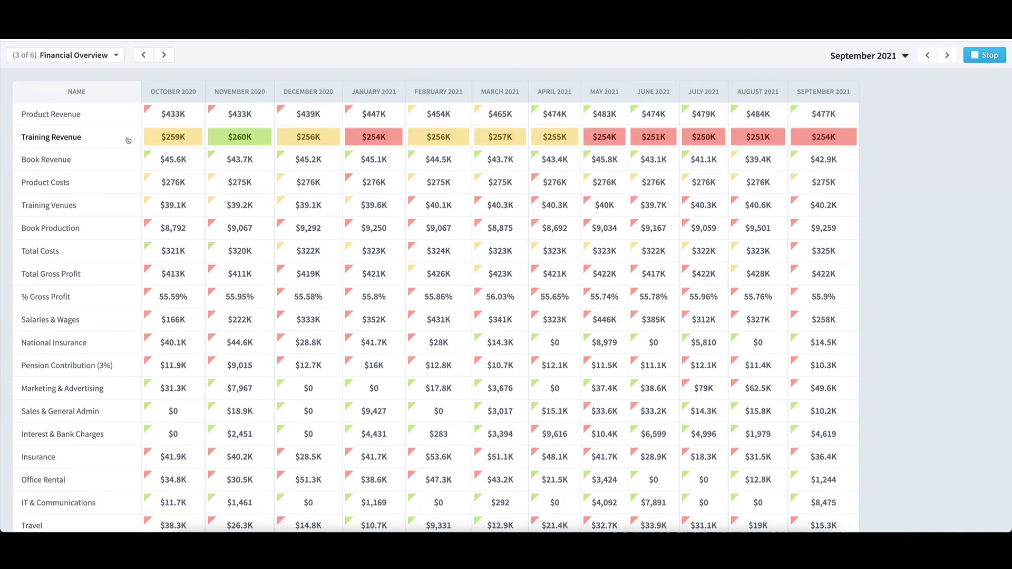
left_click(988, 55)
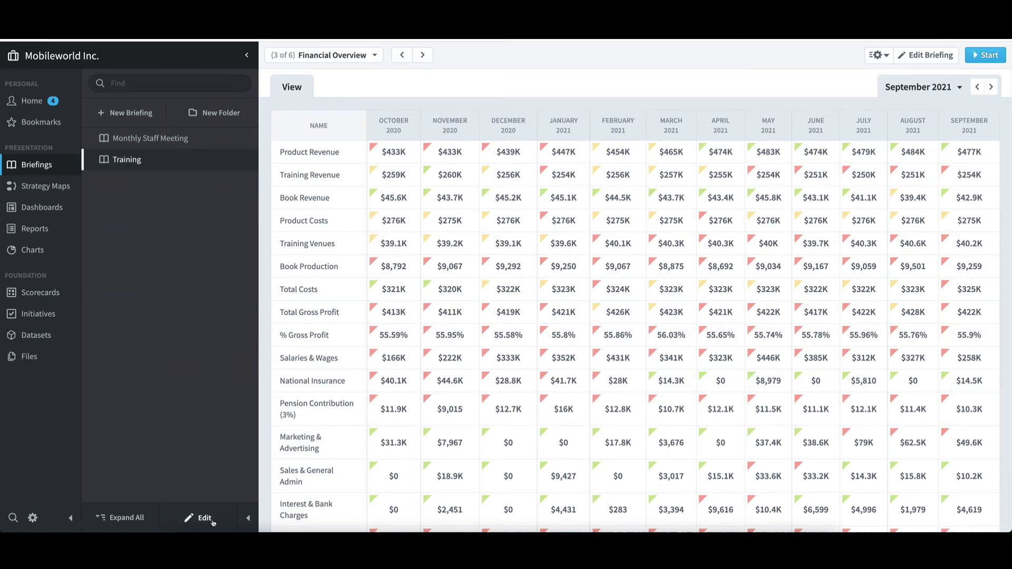
Open the Training briefing for editing and call up the deletion of the entire briefing, but cancel it.
left_click(917, 60)
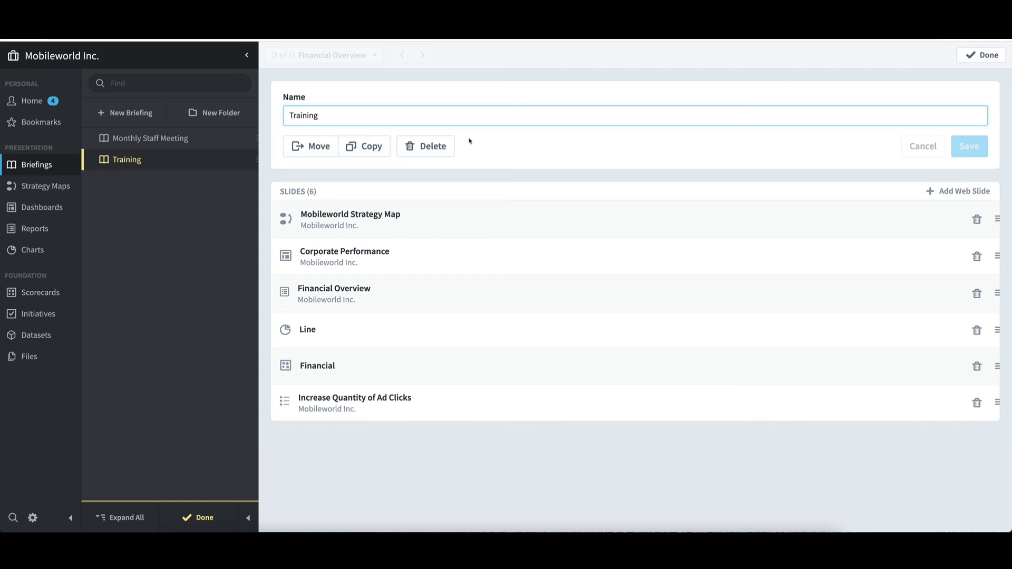
left_click(441, 147)
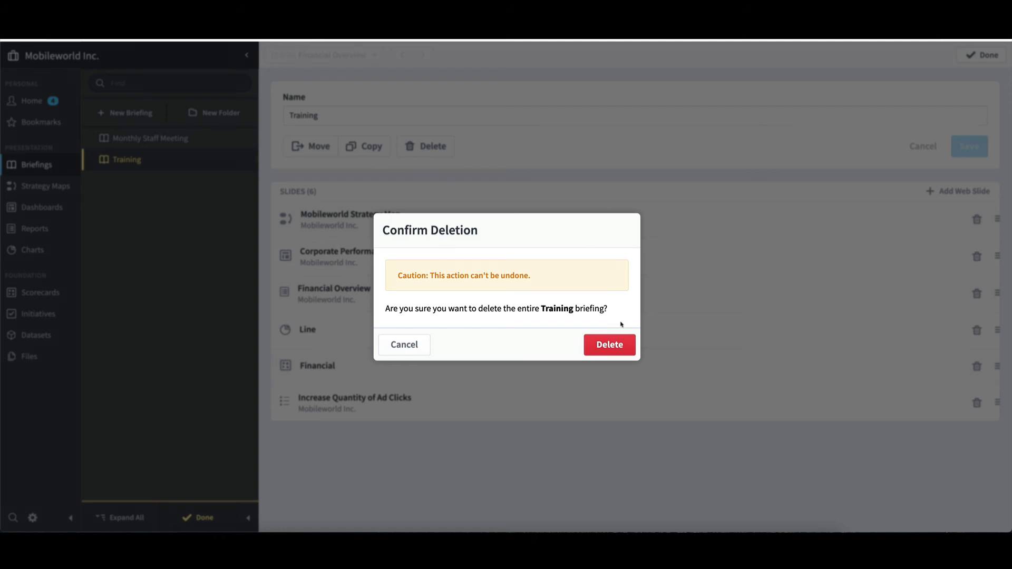
left_click(410, 344)
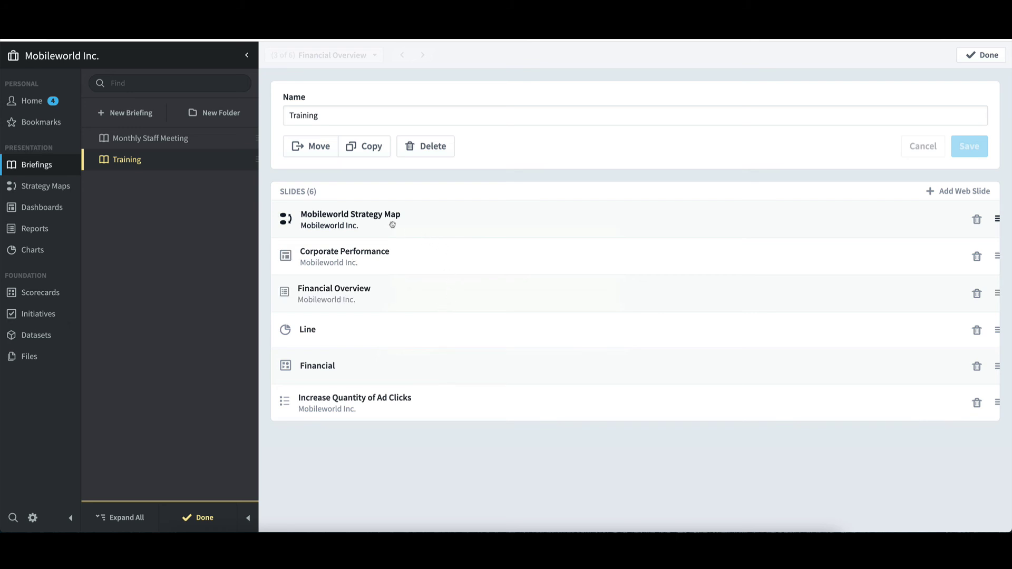
Call up the deletion of the Mobileworld Strategy Map slide in the briefing's slide list, but cancel it.
mouse_move(360, 214)
left_mouse_down()
mouse_move(359, 264)
mouse_move(375, 227)
left_mouse_up()
left_click(976, 219)
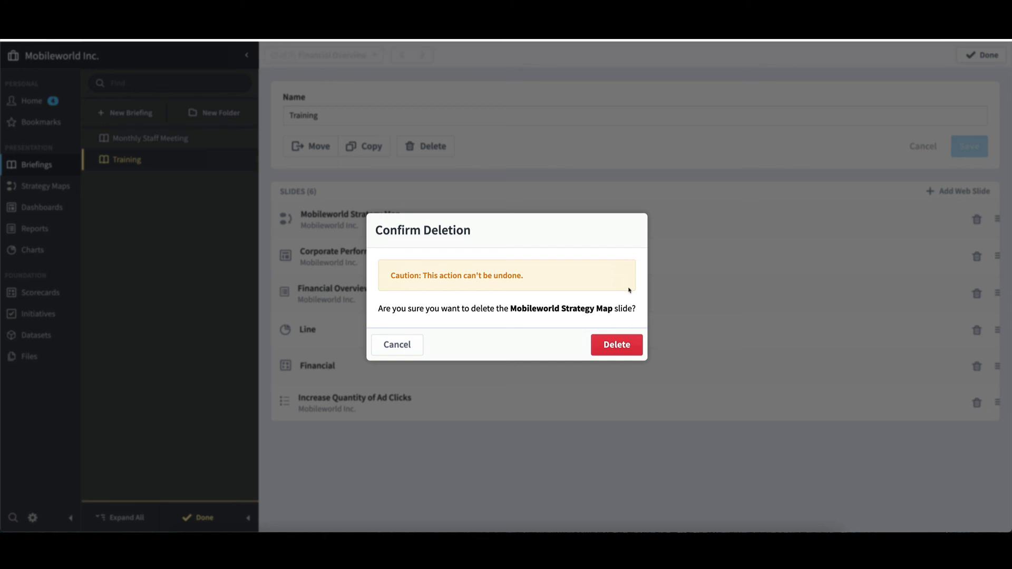
left_click(418, 347)
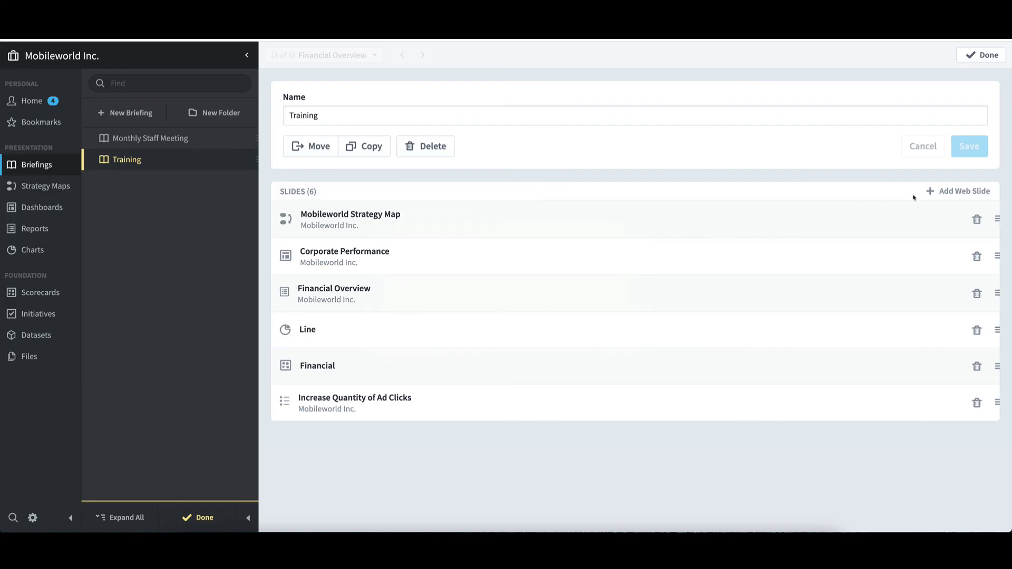
Open the form for adding a web slide, cancel it and finish editing the Training briefing.
left_click(950, 194)
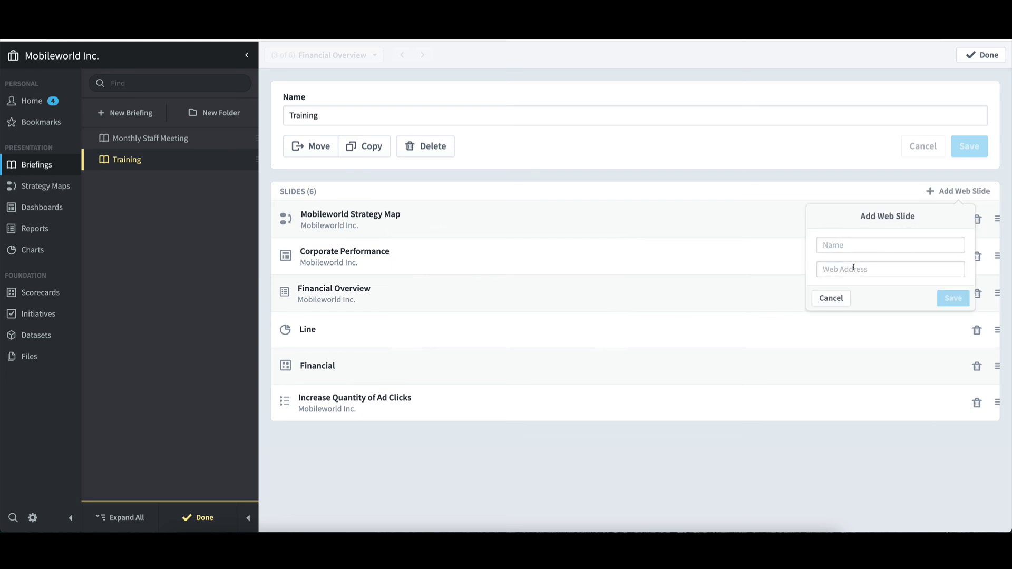
left_click(831, 299)
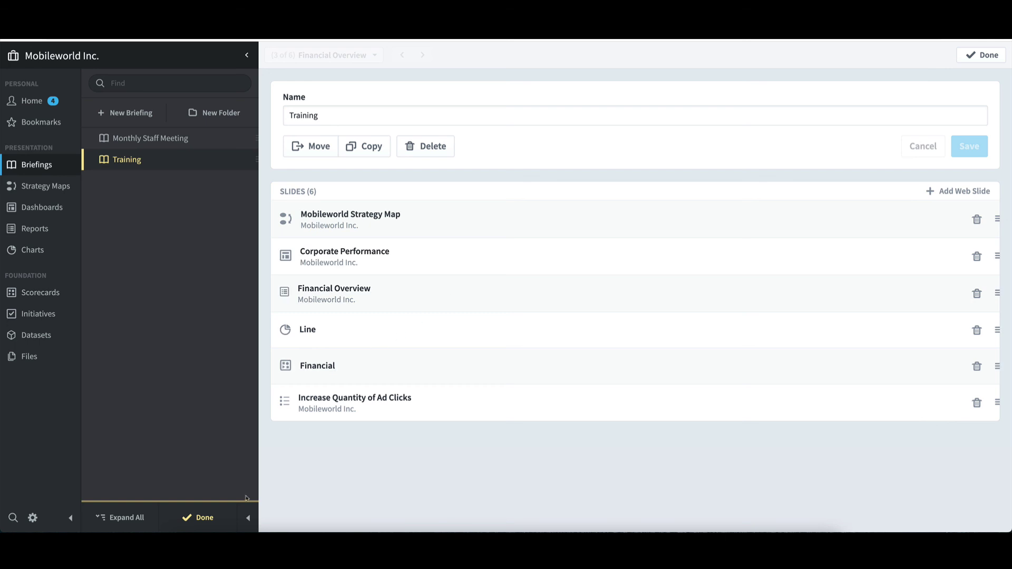
left_click(206, 520)
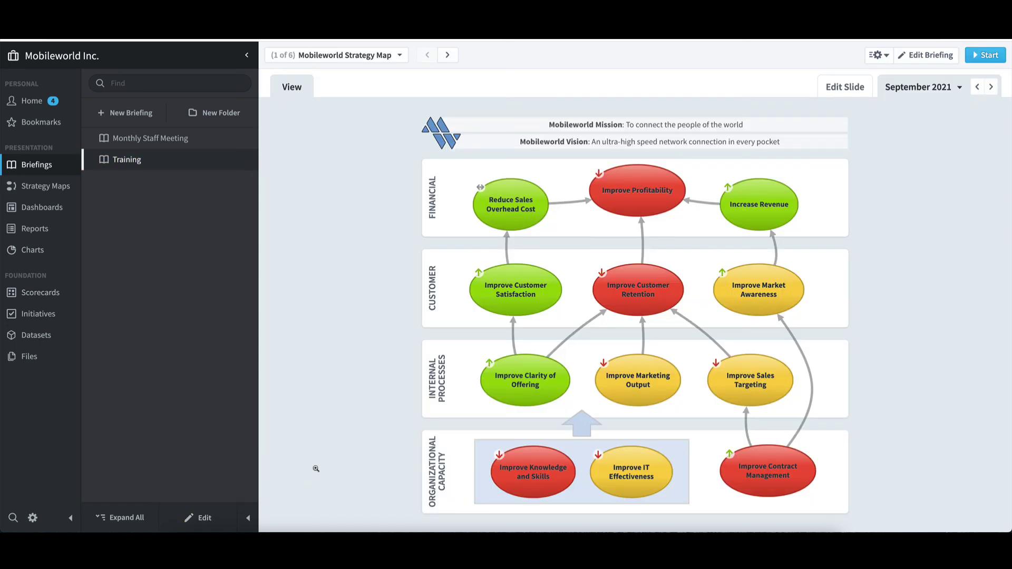
Open the Mobileworld Strategy Map slide of the Training briefing for editing.
left_click(849, 87)
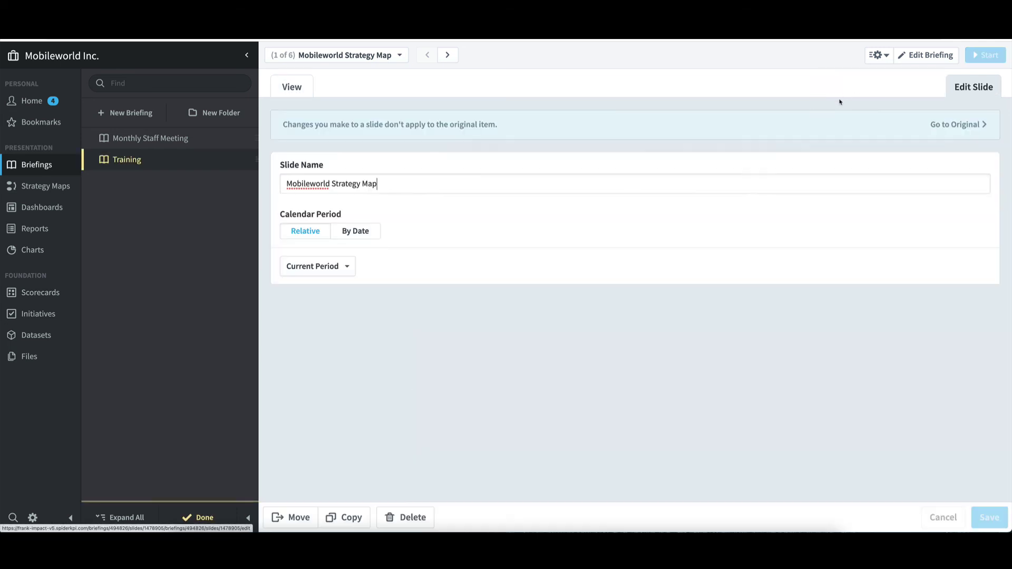